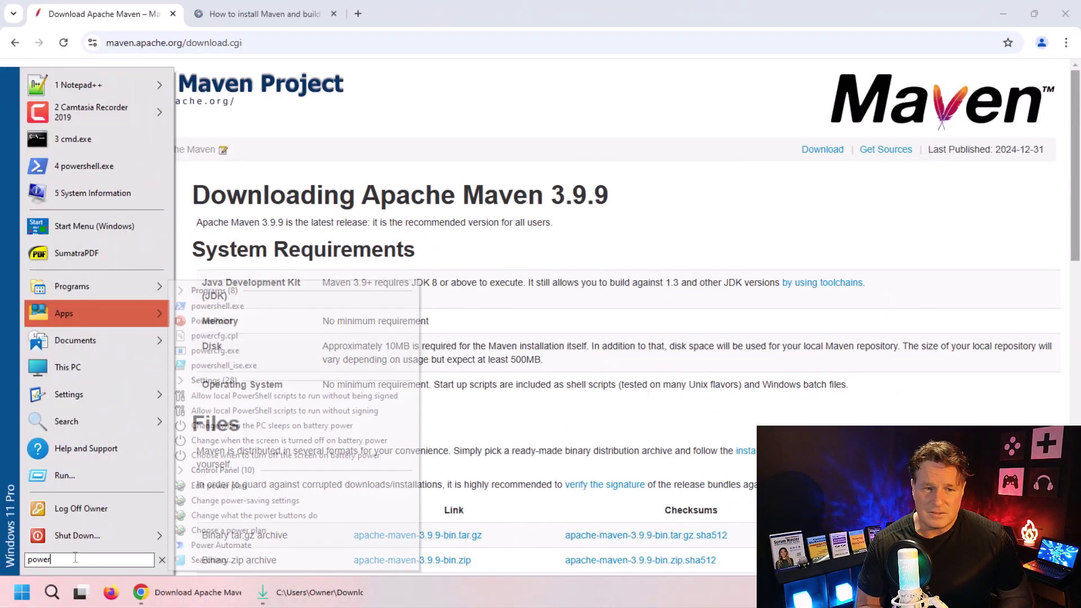
# Step: Launch Windows PowerShell from the Start menu search results
pyautogui.click(285, 197)
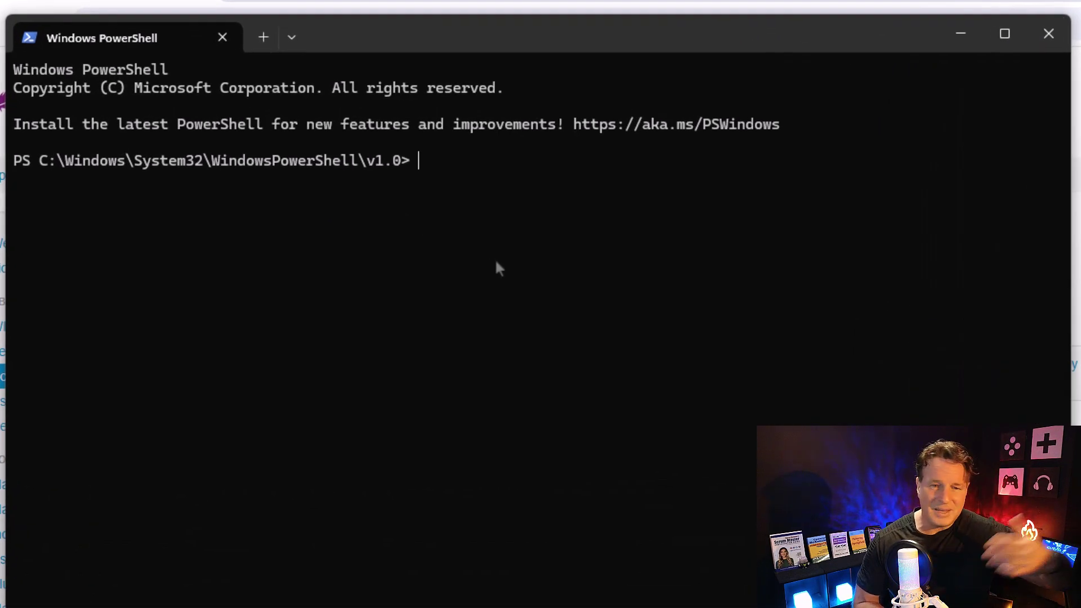
# Step: Run java --version (OpenJDK 21.0.5) and mvn --version, which fails as not recognized
pyautogui.write('java')
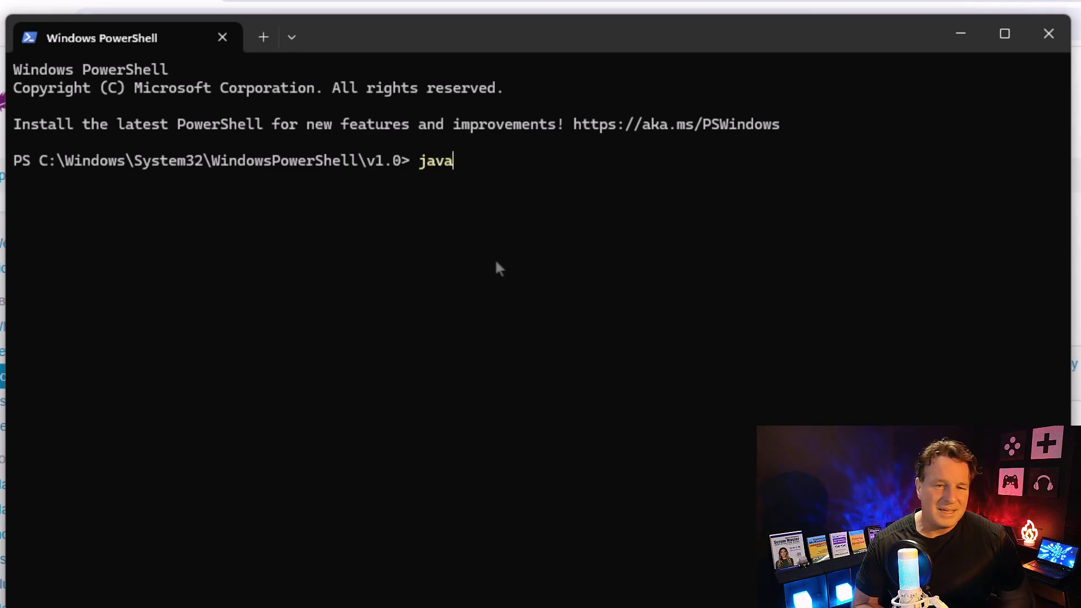
pyautogui.write(' --version')
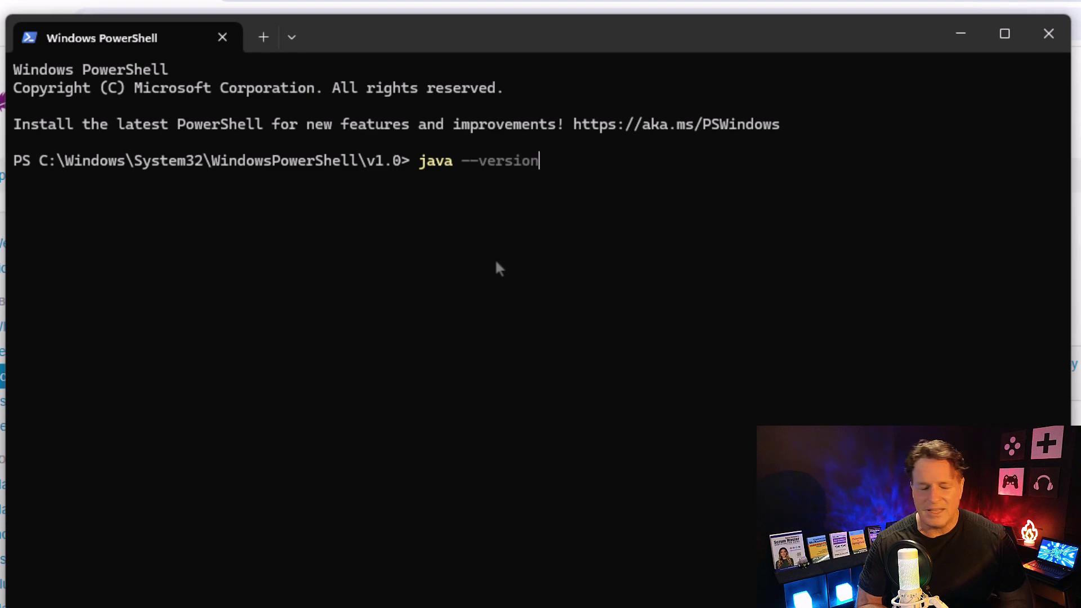
pyautogui.press('Return')
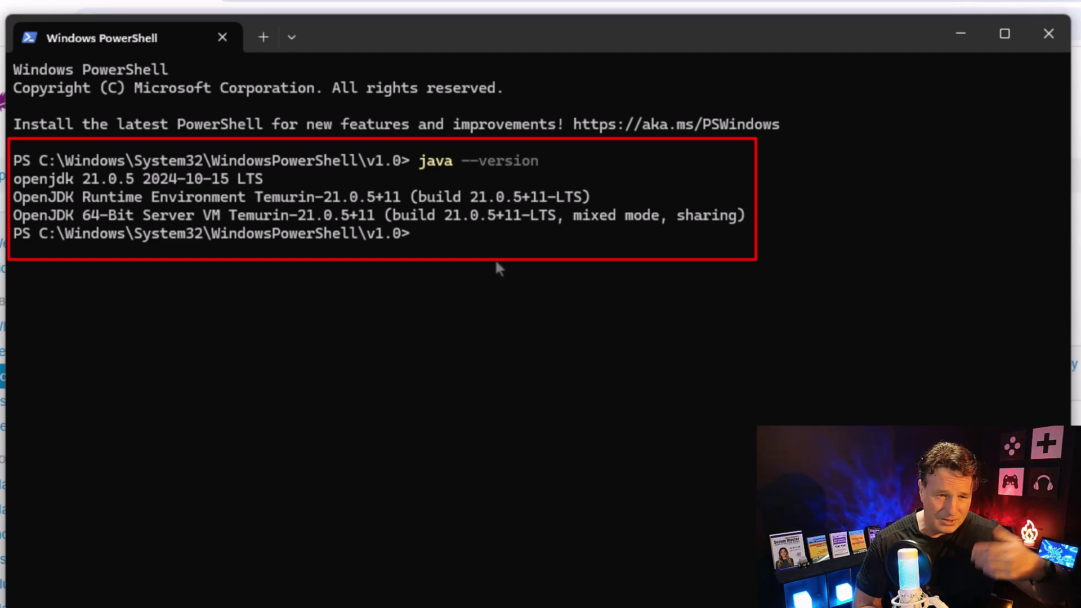
pyautogui.write('m')
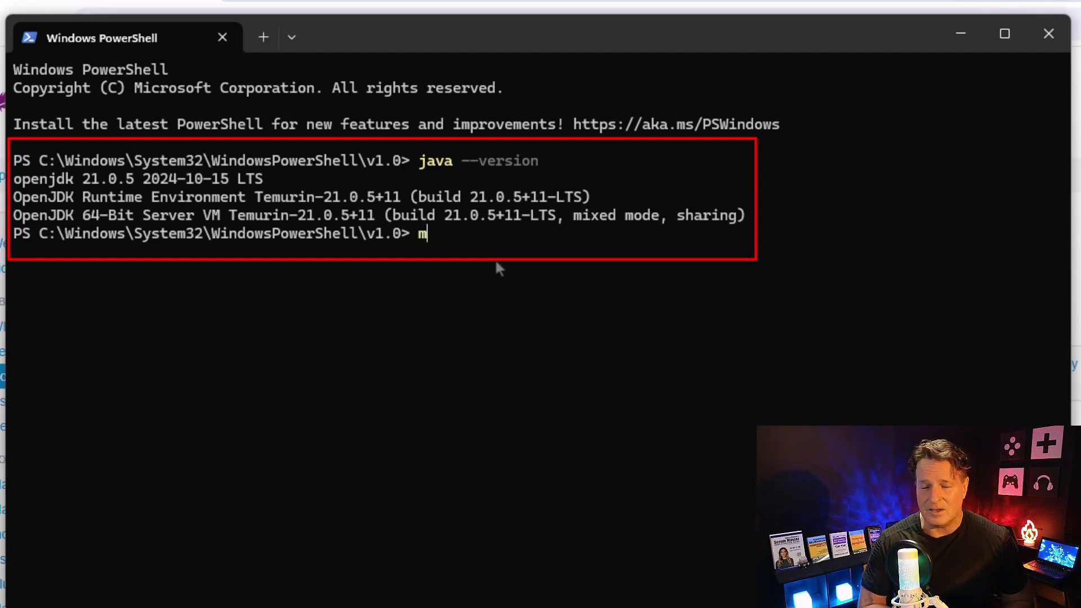
pyautogui.write('vn --version')
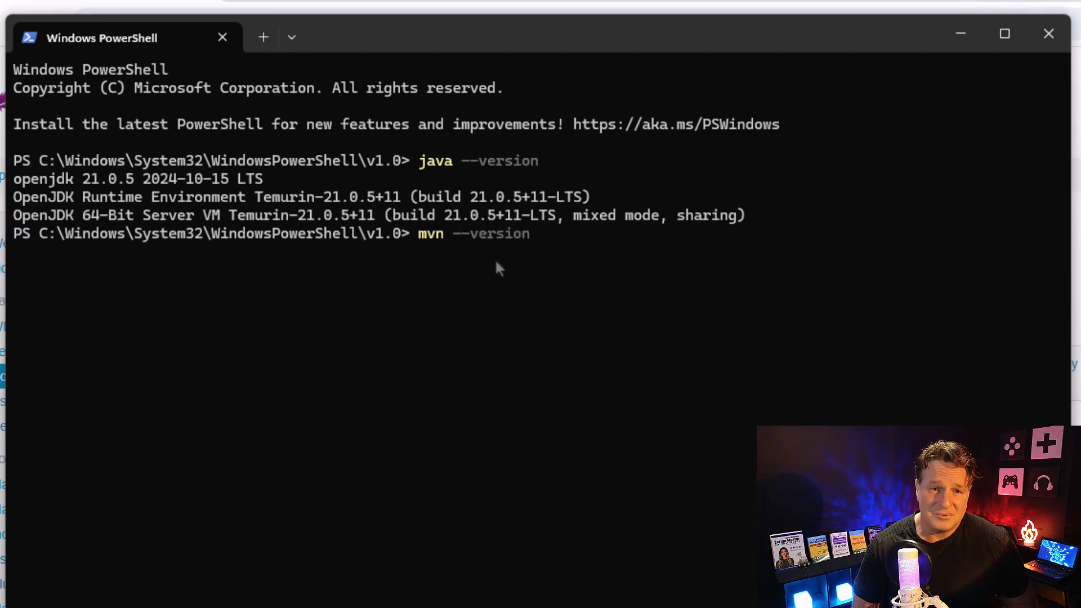
pyautogui.press('Return')
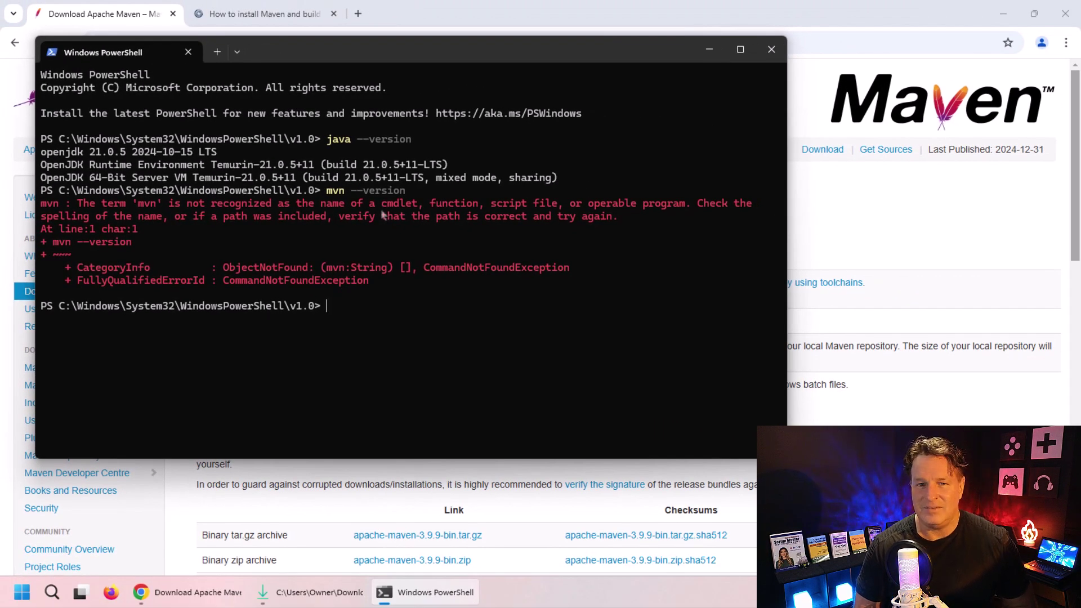
# Step: Return to the Maven download page in Chrome and scroll to the 3.9.9 Files table
pyautogui.click(174, 593)
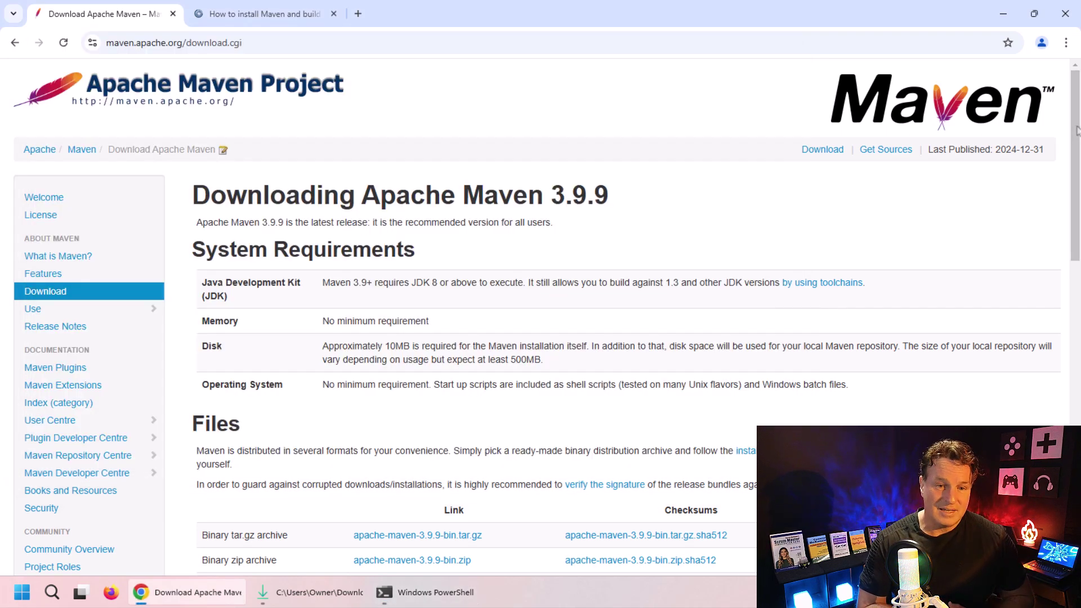
pyautogui.moveTo(1077, 130); pyautogui.dragTo(1078, 256)
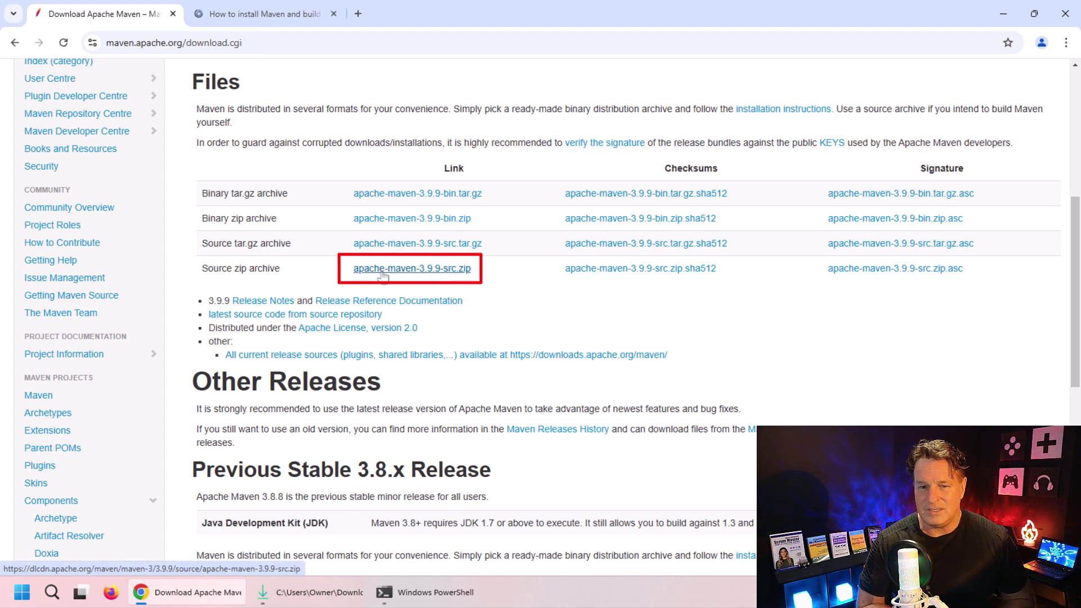
# Step: Move apache-maven-3.9.9-bin.zip from Downloads into C:\_tools next to jdk-21
pyautogui.click(336, 593)
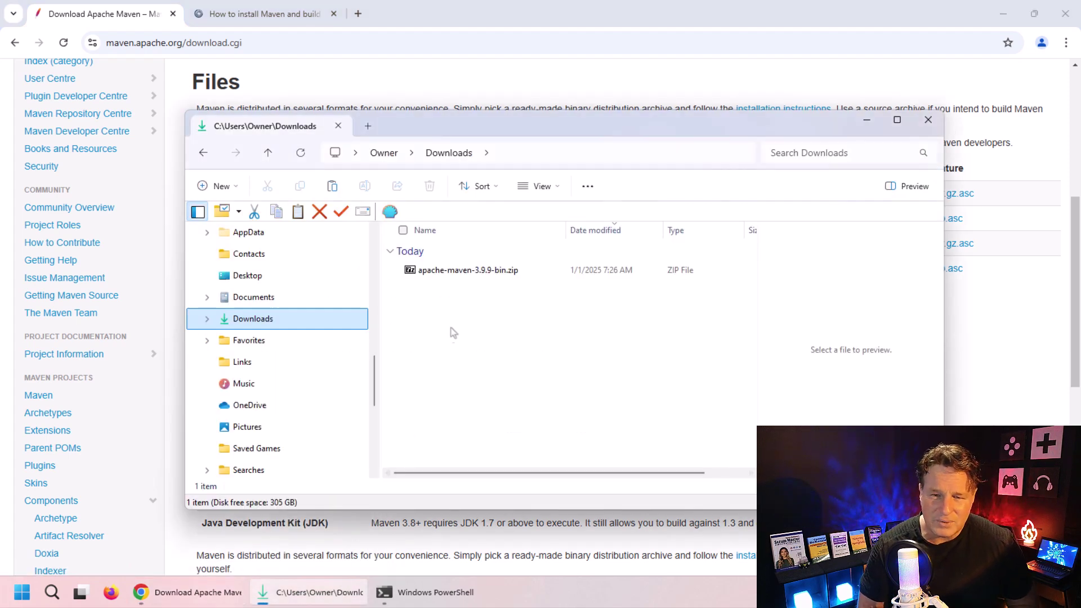
pyautogui.click(470, 276)
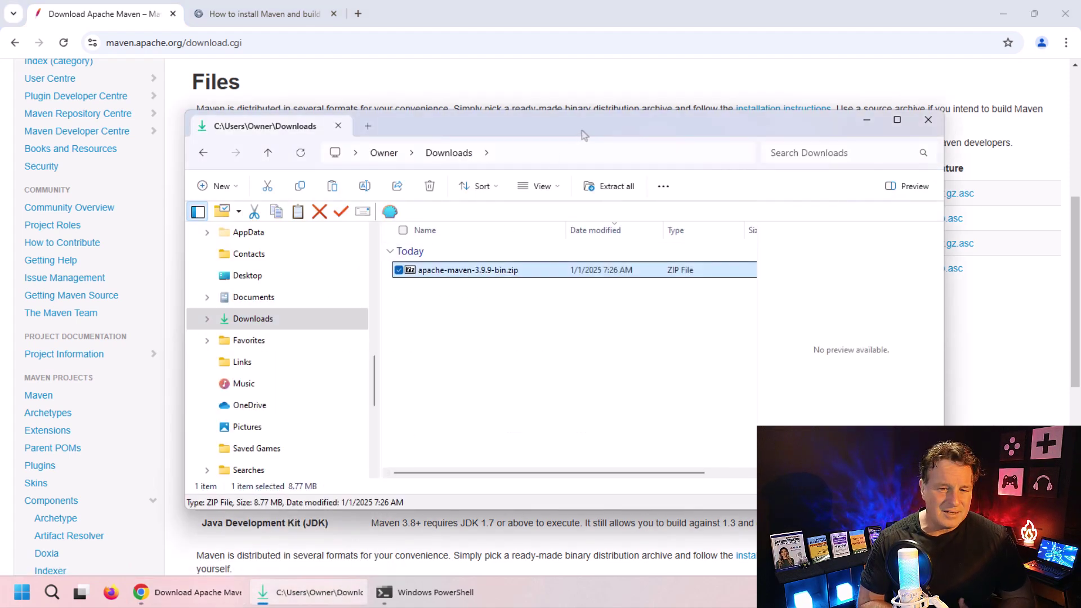
pyautogui.doubleClick(584, 135)
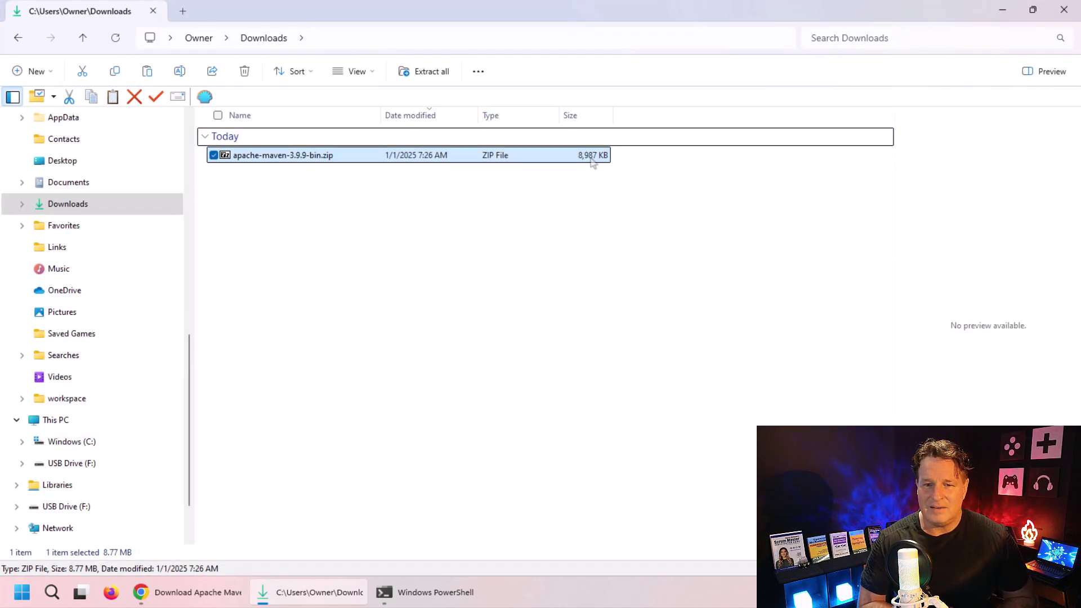
pyautogui.click(445, 239)
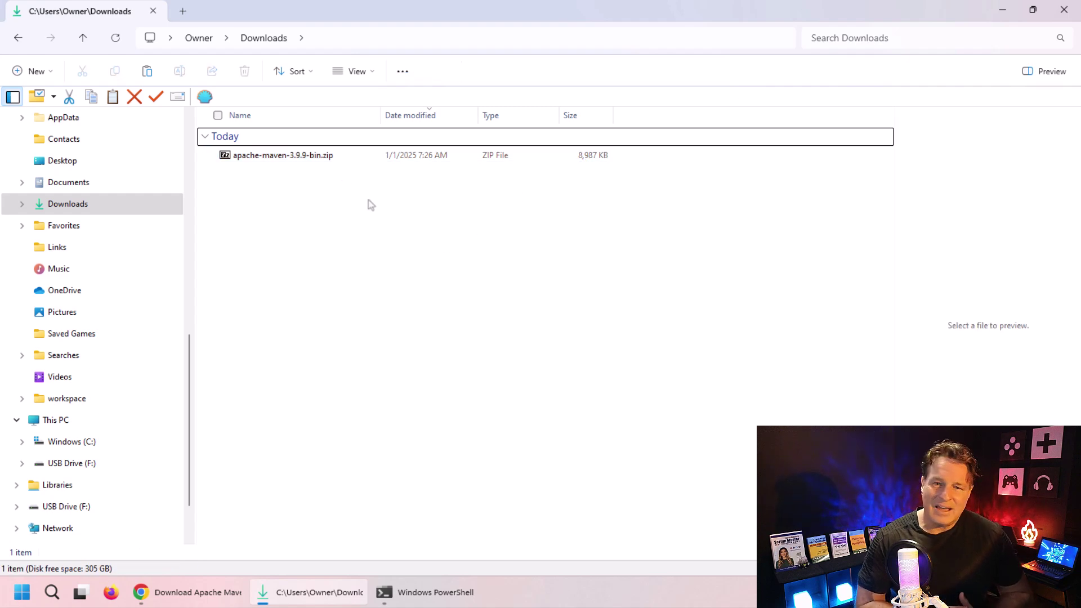
pyautogui.click(314, 158)
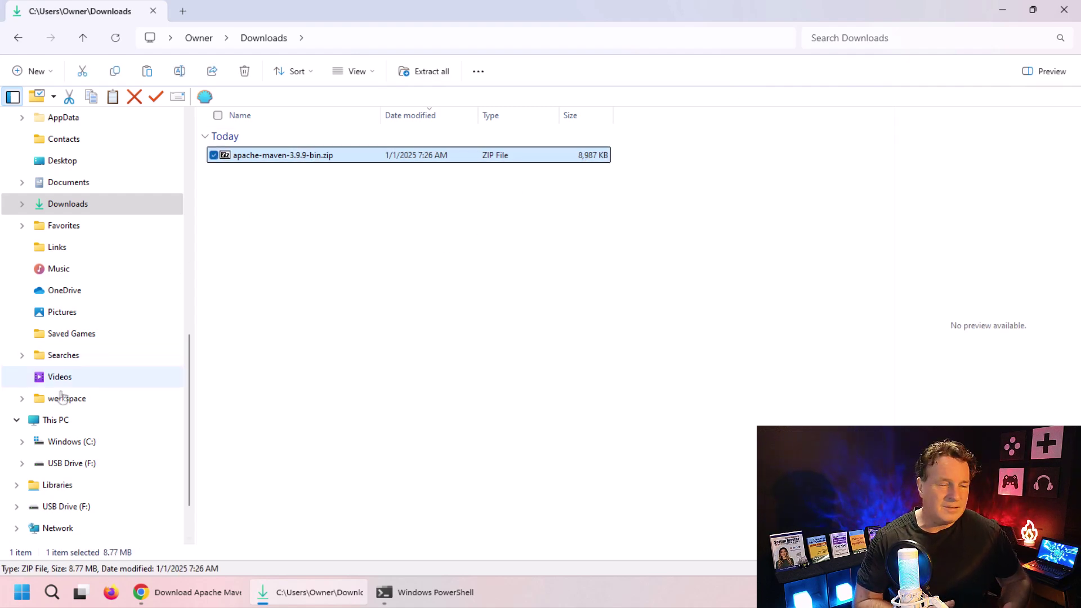
pyautogui.click(23, 442)
pyautogui.click(65, 291)
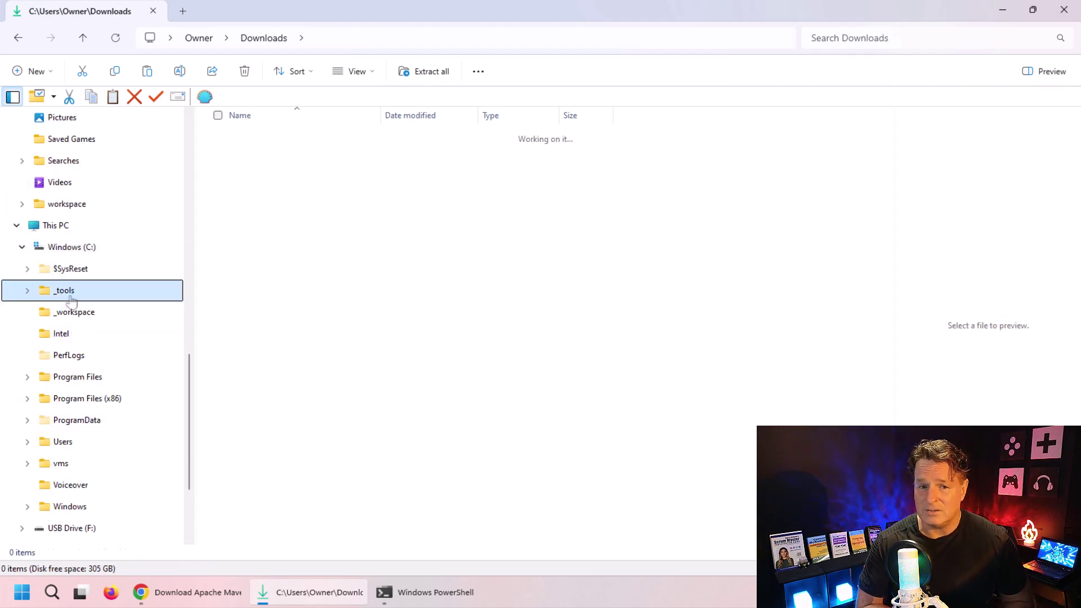
pyautogui.hotkey('ctrl', 'v')
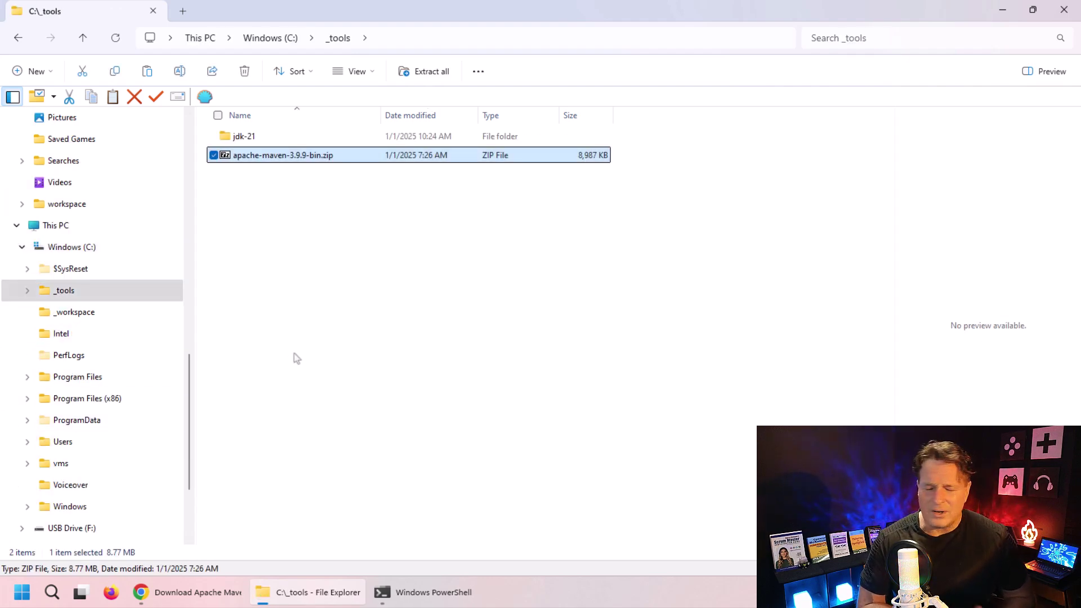
pyautogui.click(294, 353)
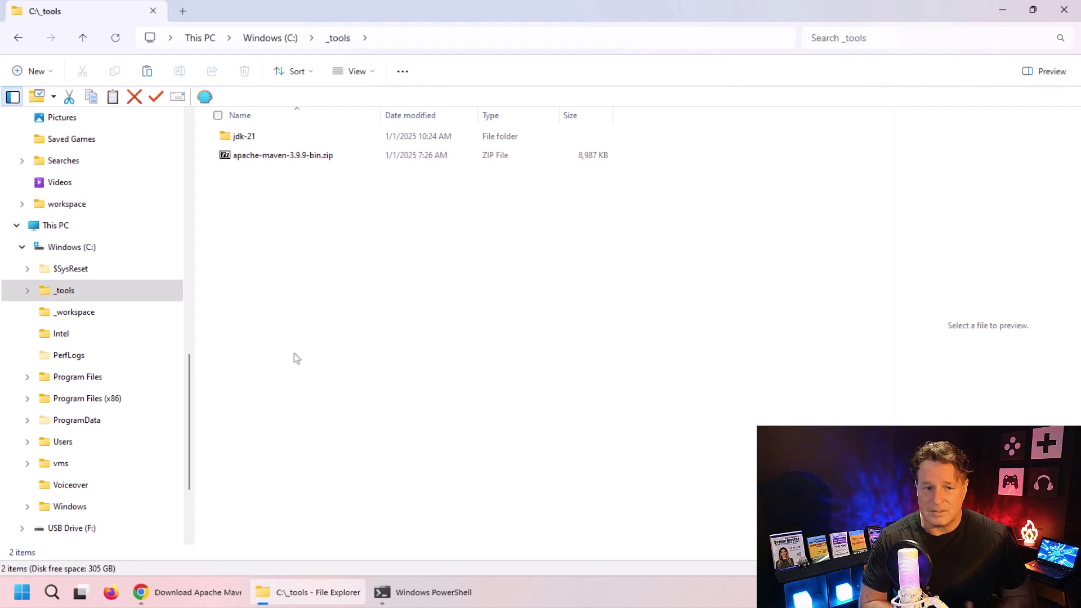
# Step: Extract apache-maven-3.9.9-bin.zip with Extract All, trimming the destination to C:\_tools\
pyautogui.click(273, 161)
pyautogui.rightClick(273, 161)
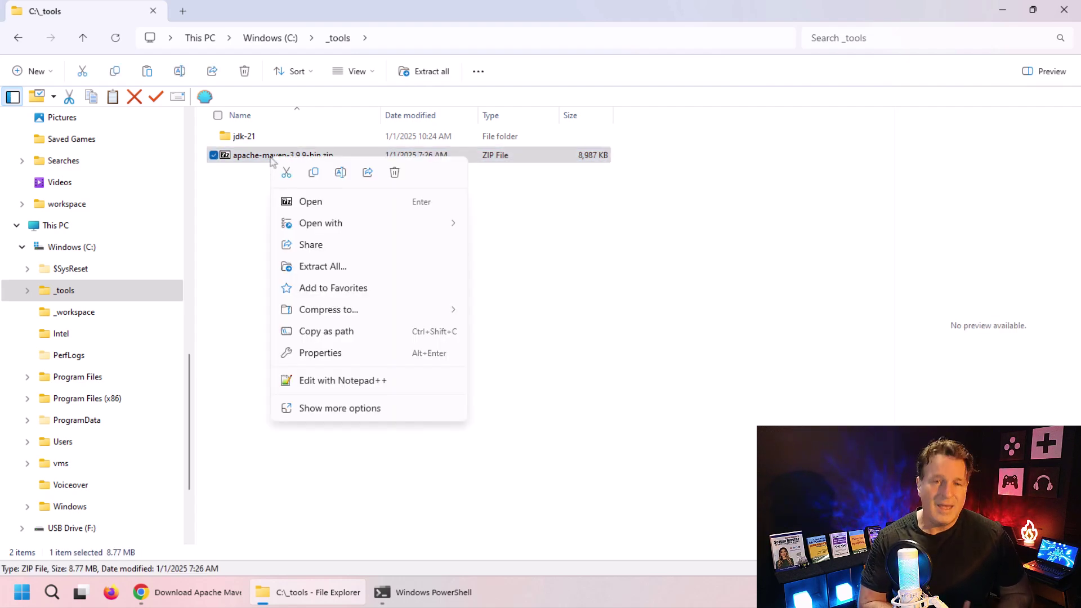
pyautogui.click(368, 267)
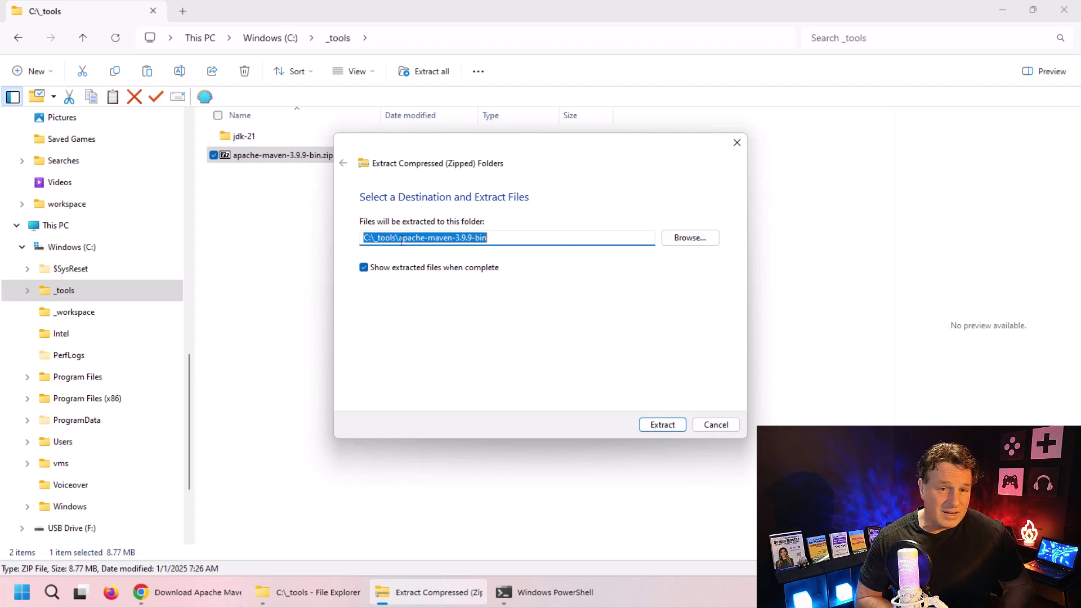
pyautogui.moveTo(400, 238); pyautogui.dragTo(538, 237)
pyautogui.press('BackSpace')
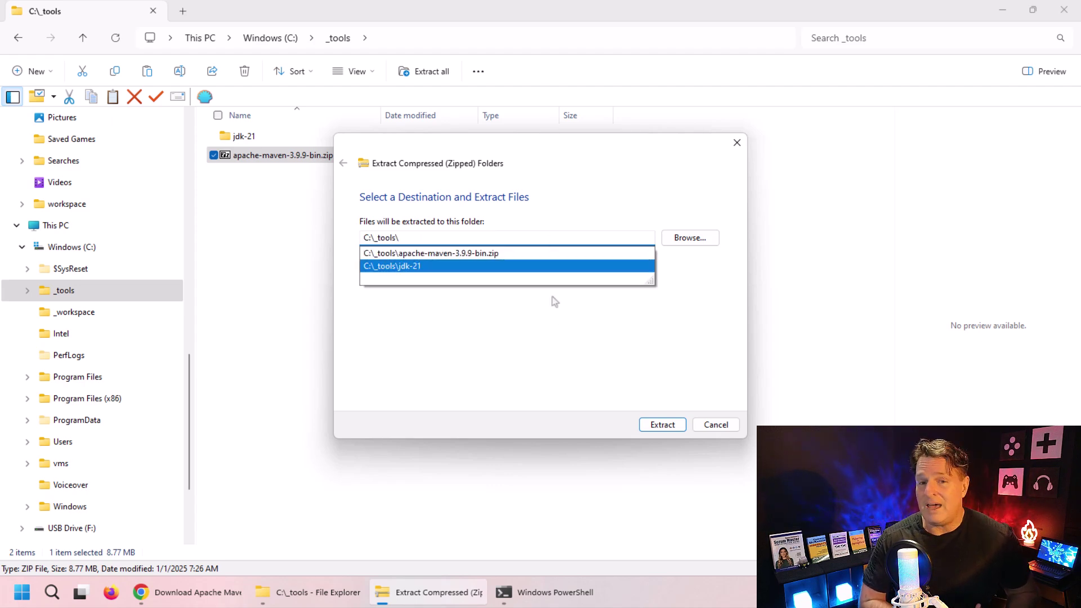
pyautogui.click(556, 345)
pyautogui.click(664, 425)
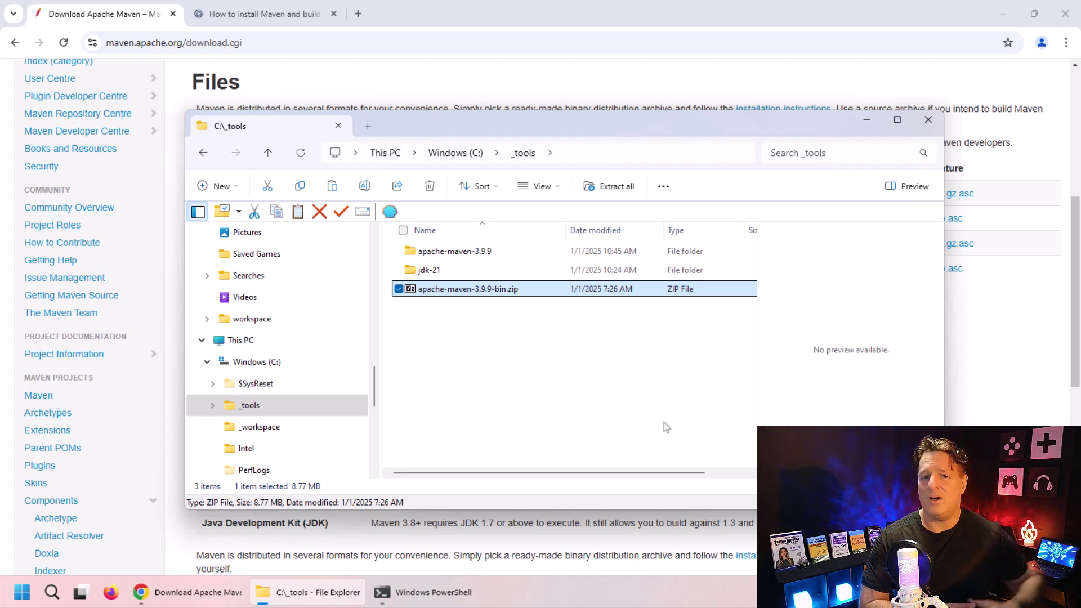
# Step: Open C:\_tools\apache-maven-3.9.9\bin and select its full path in the address bar
pyautogui.click(897, 120)
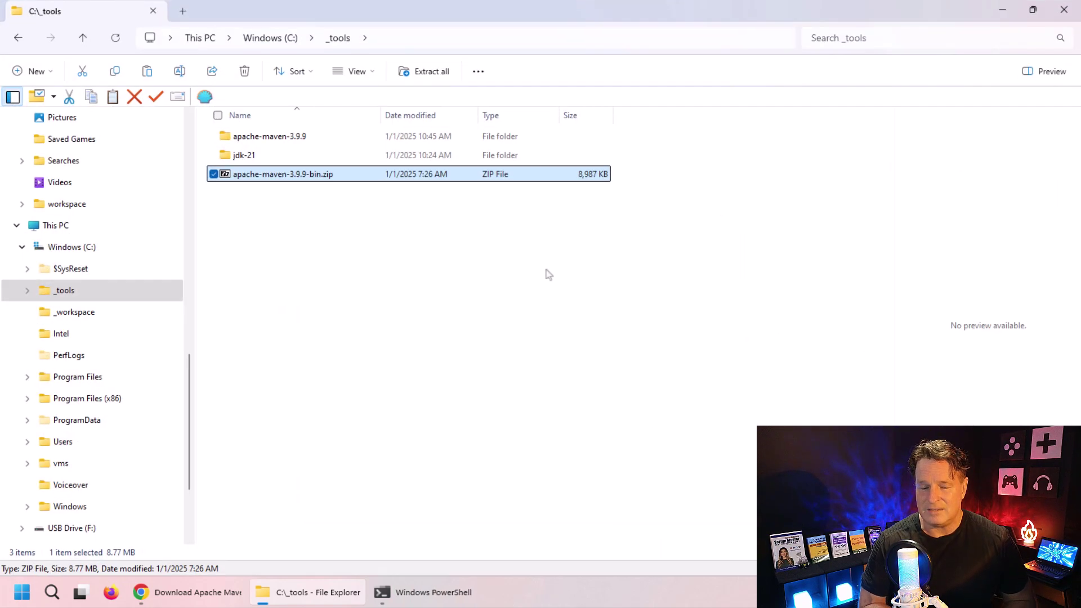
pyautogui.doubleClick(271, 138)
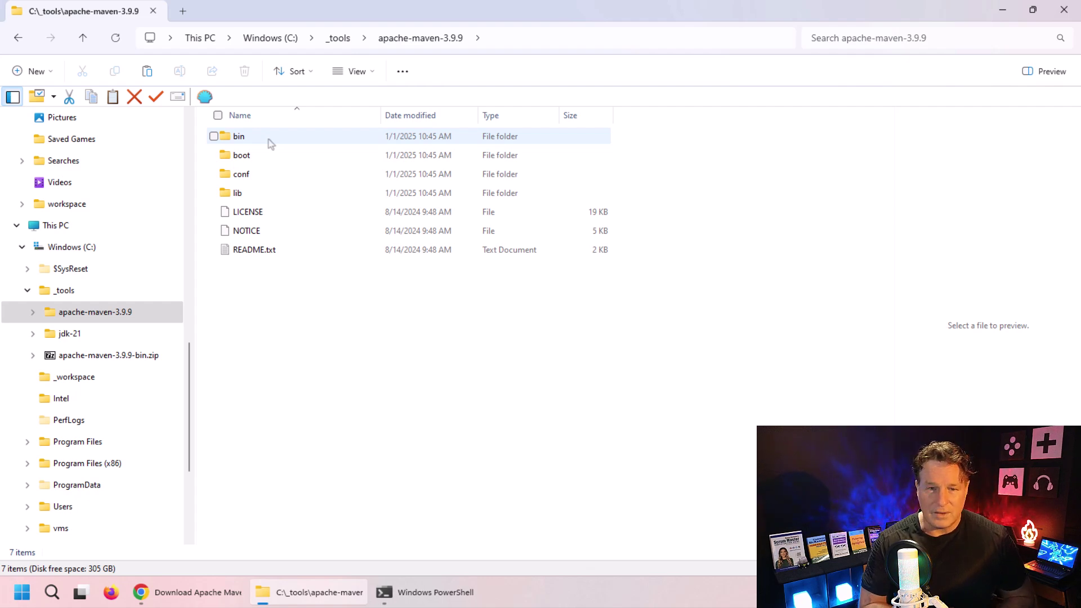
pyautogui.doubleClick(271, 140)
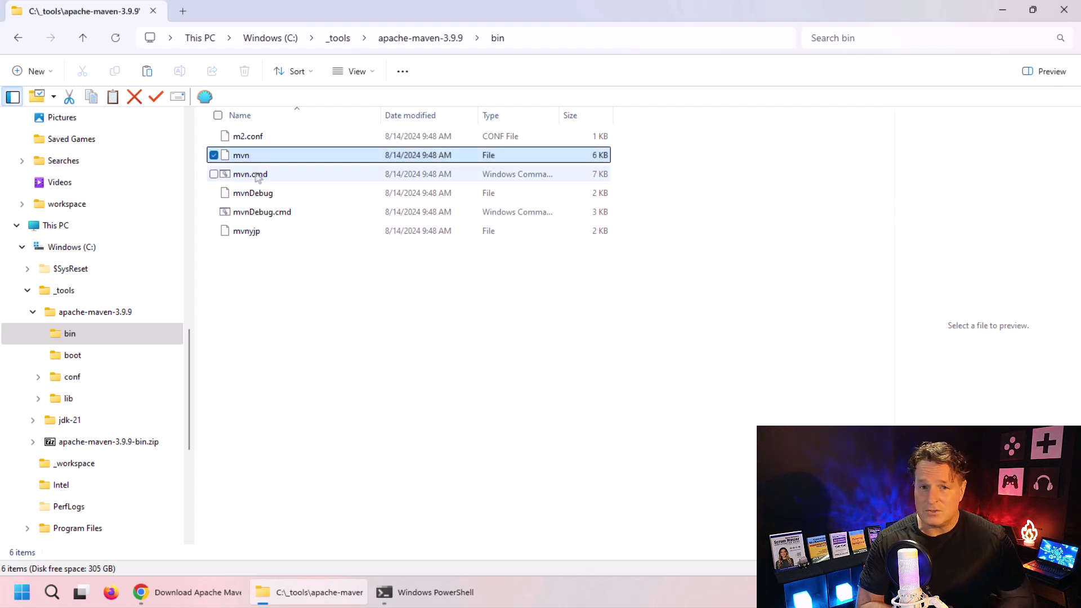
pyautogui.click(257, 176)
pyautogui.click(277, 305)
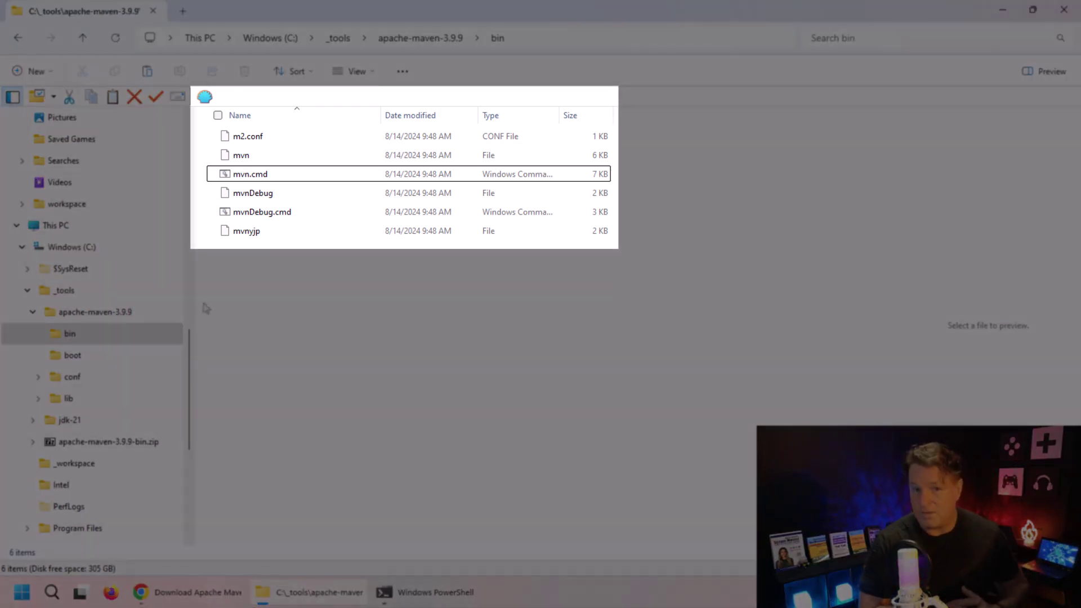
pyautogui.click(123, 316)
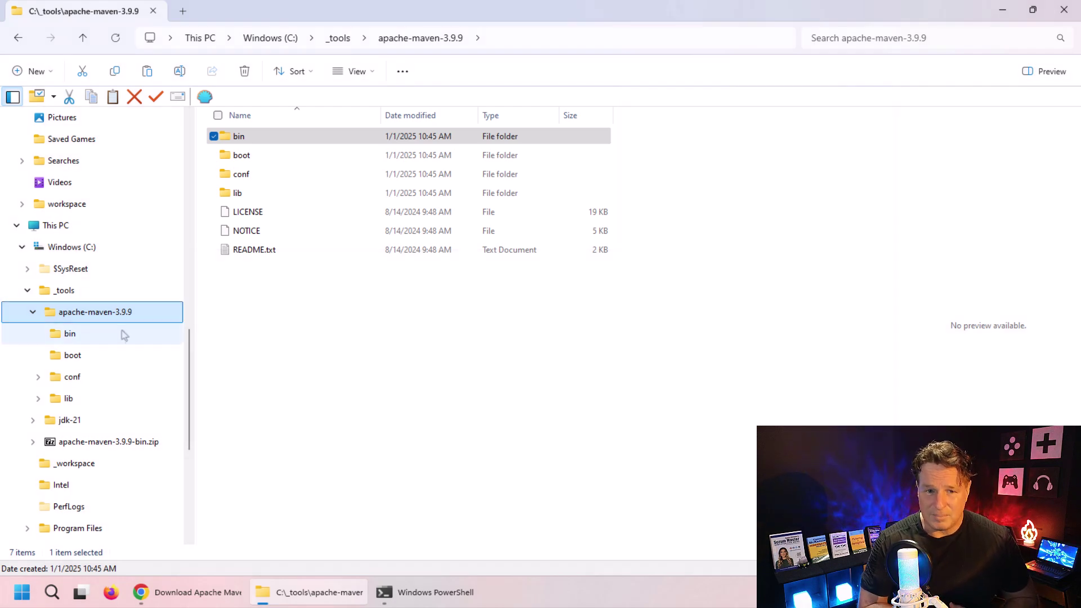
pyautogui.click(125, 334)
pyautogui.click(575, 38)
pyautogui.hotkey('ctrl', 'c')
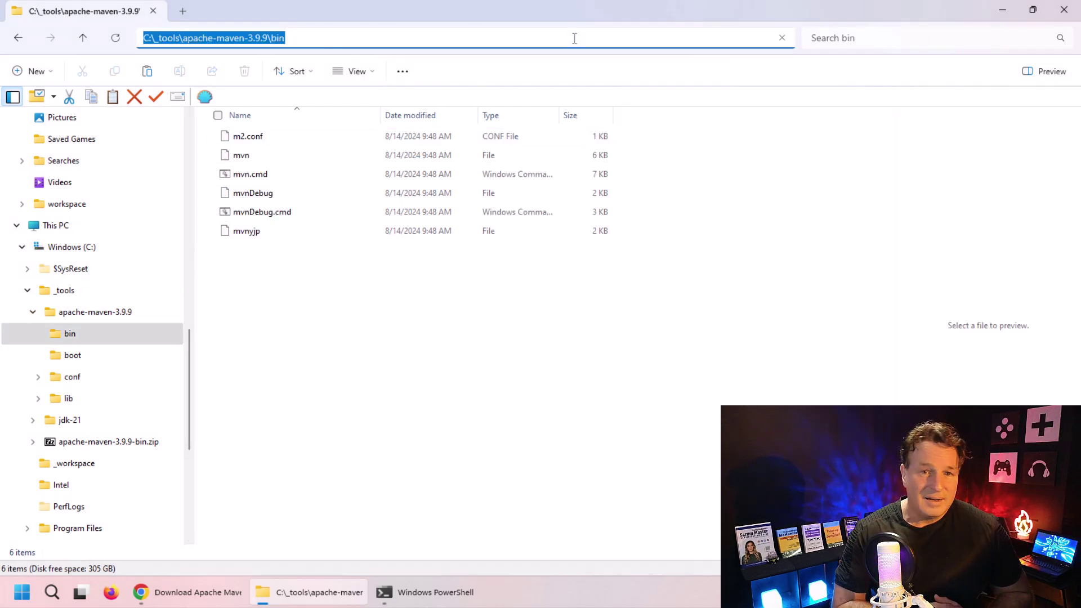
# Step: Open Environment Variables via the 'envir' Start search and System Properties
pyautogui.click(22, 592)
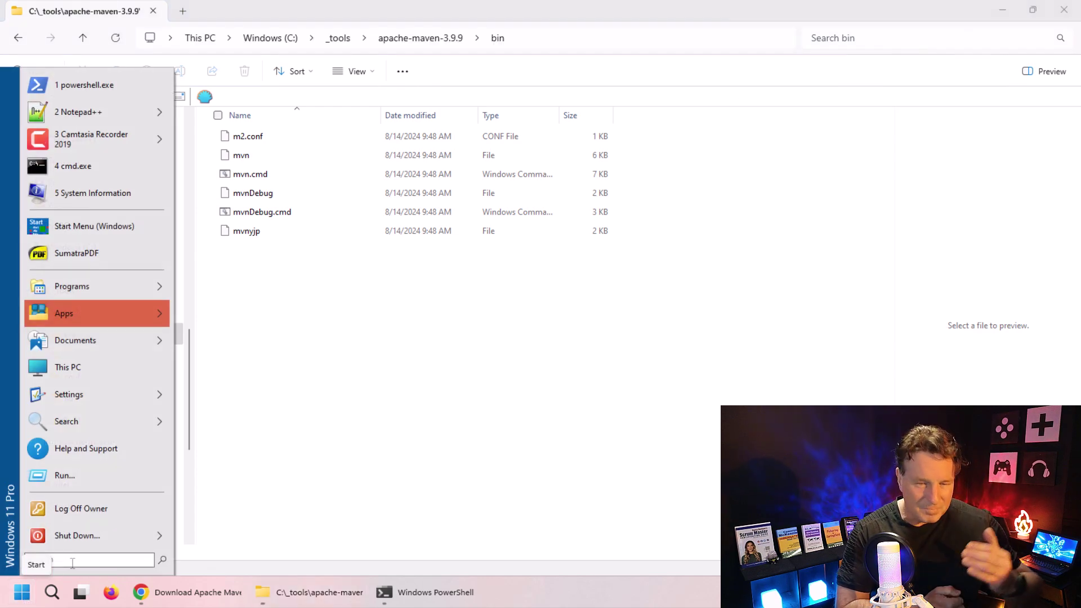
pyautogui.write('envir')
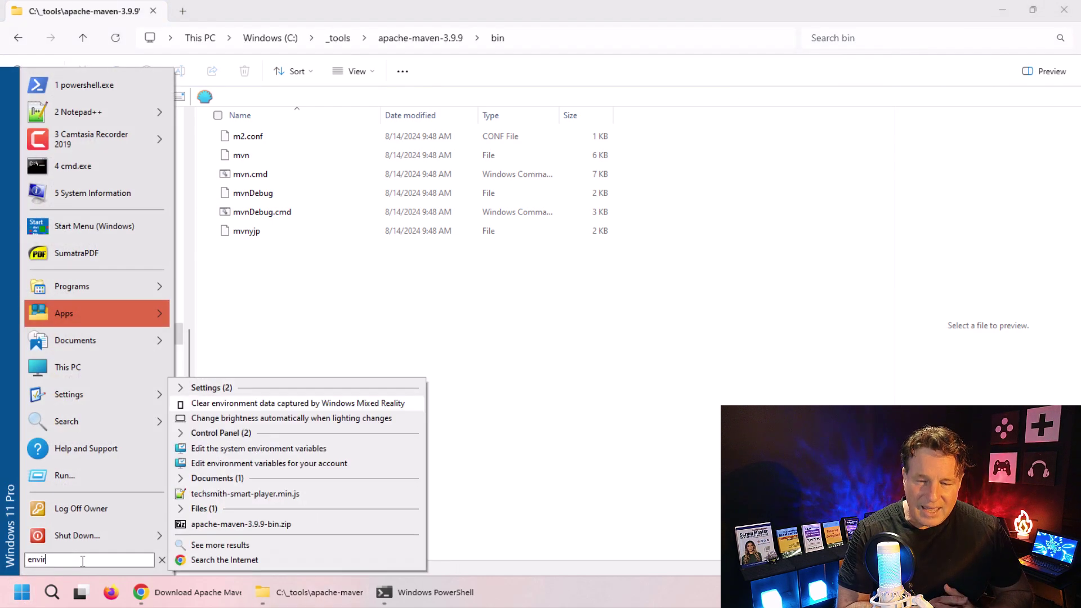
pyautogui.click(353, 451)
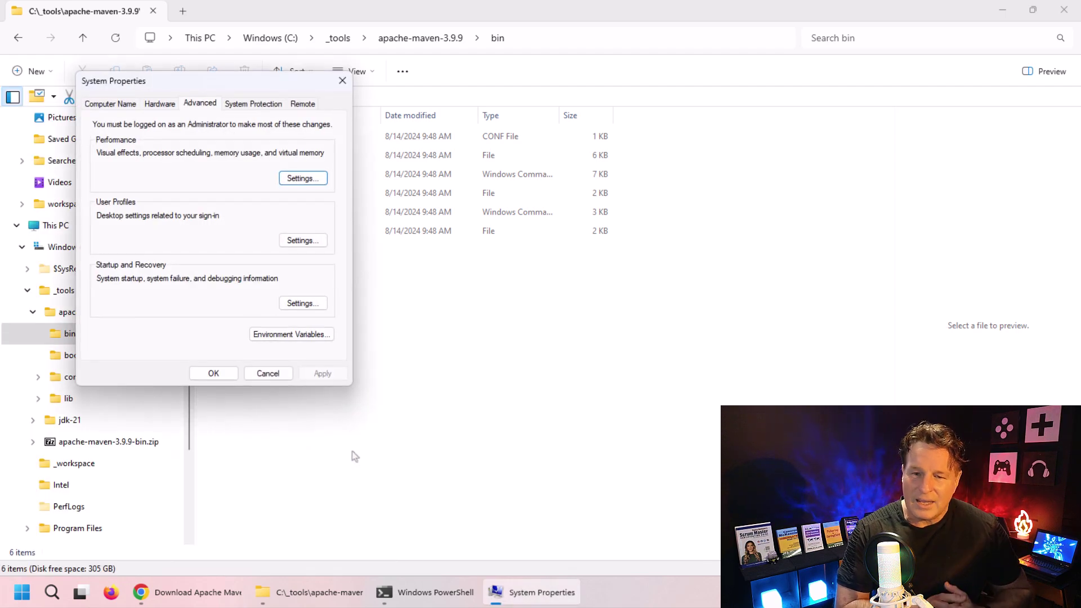
pyautogui.click(292, 336)
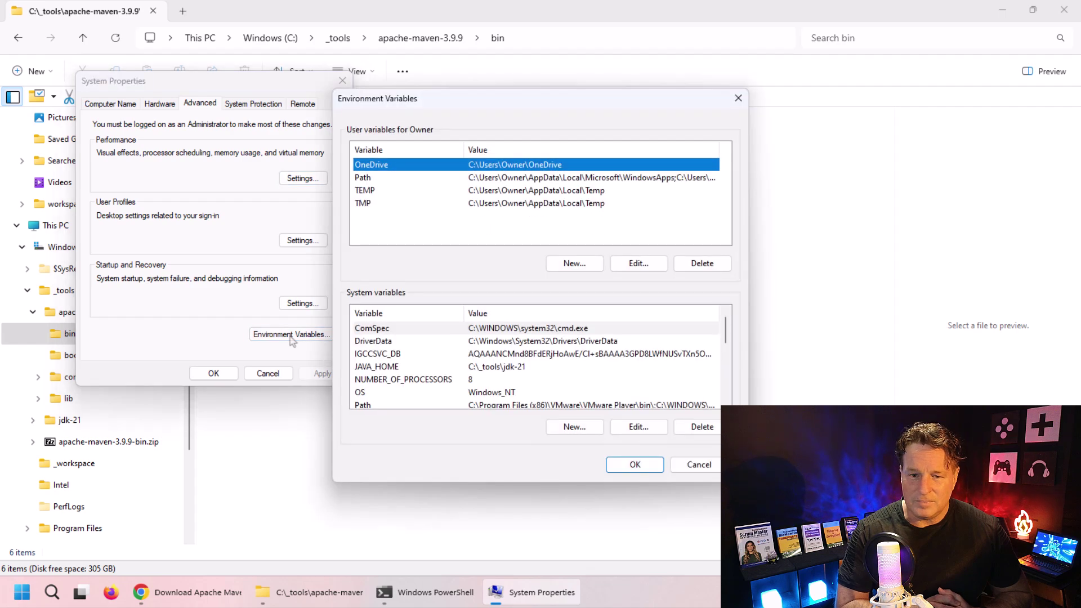
# Step: Add C:\_tools\apache-maven-3.9.9\bin as a new entry in the system Path and confirm
pyautogui.click(497, 406)
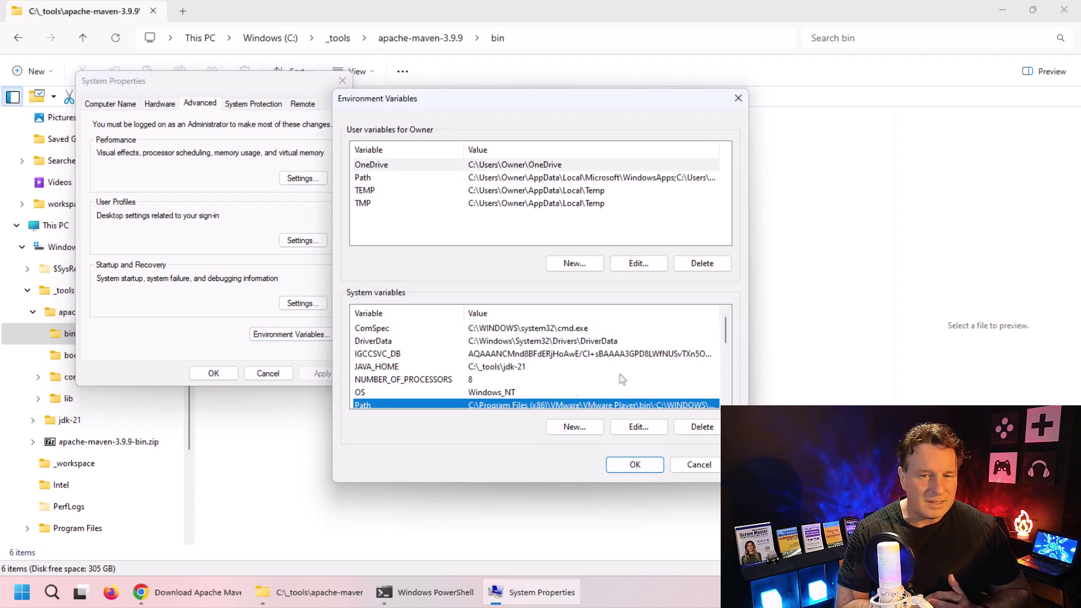
pyautogui.click(648, 429)
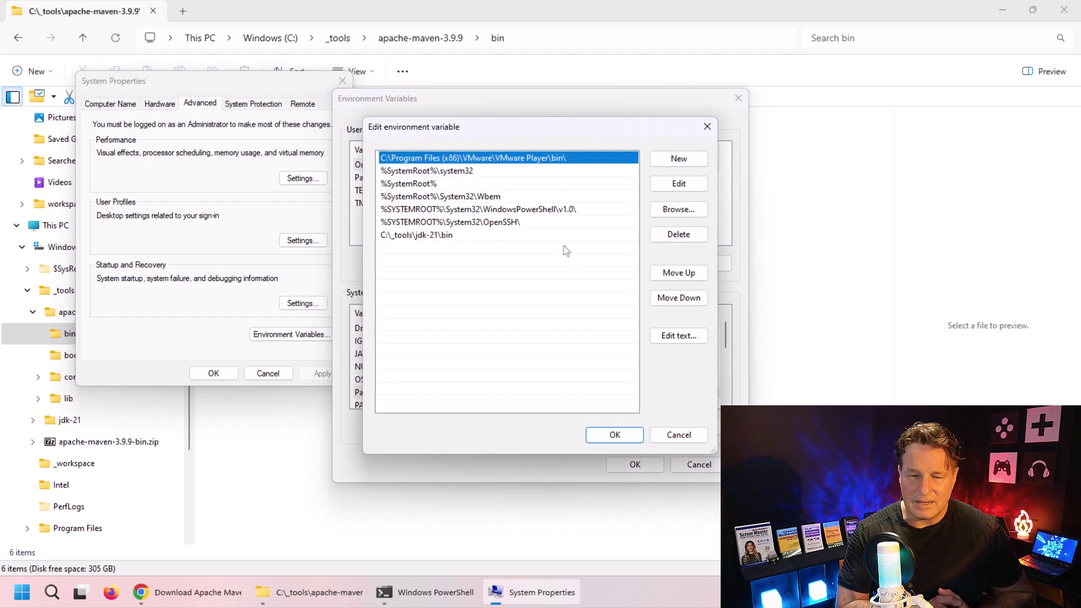
pyautogui.click(680, 160)
pyautogui.hotkey('ctrl', 'v')
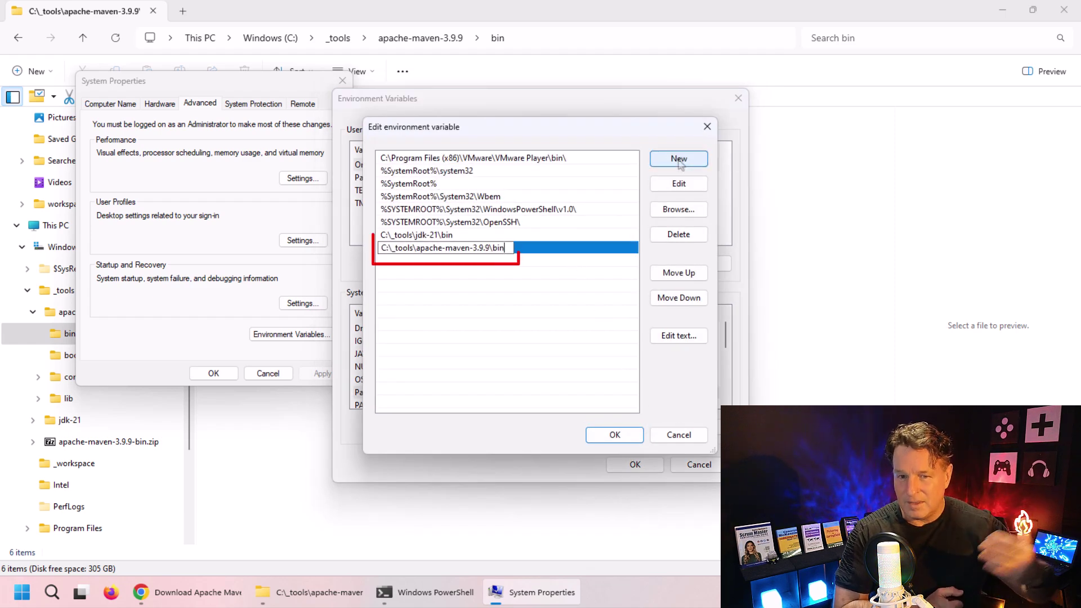
pyautogui.click(576, 285)
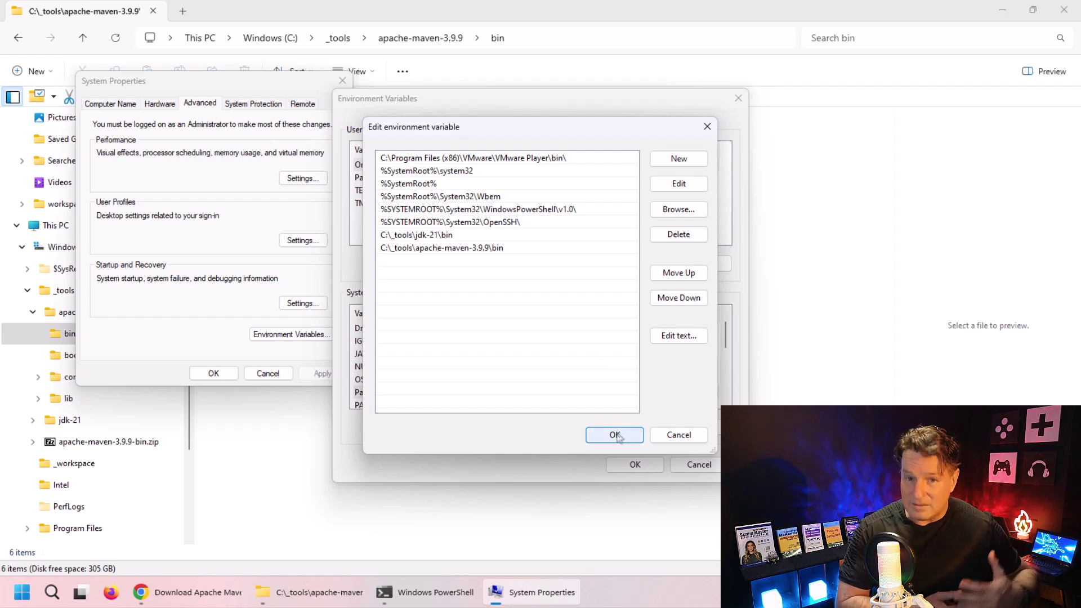
pyautogui.click(615, 436)
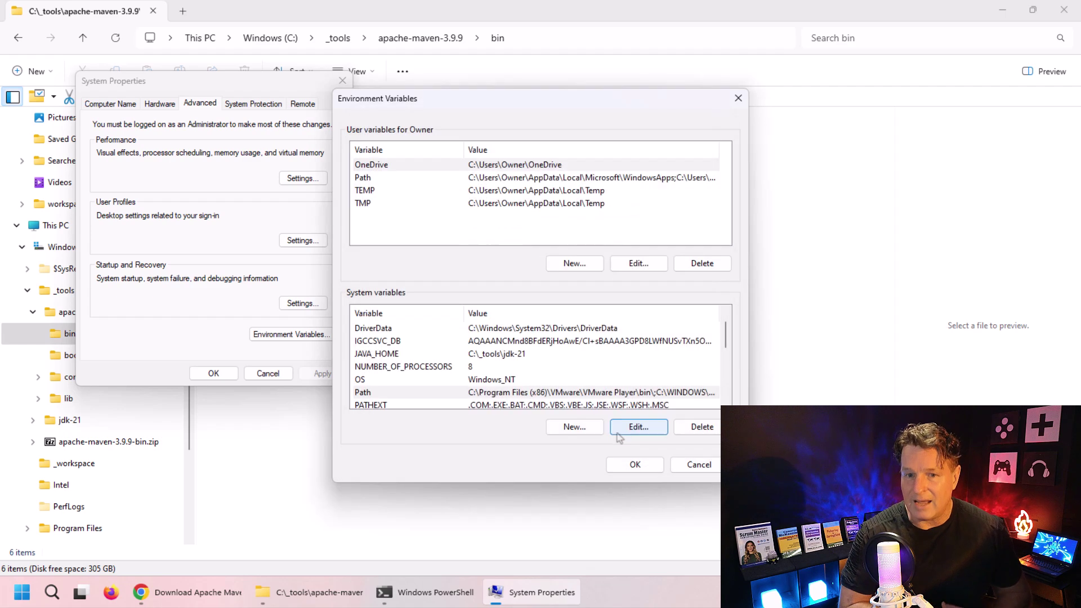
# Step: Create system variable MAVEN_HOME with value C:\_tools\apache-maven-3.9.9
pyautogui.click(636, 466)
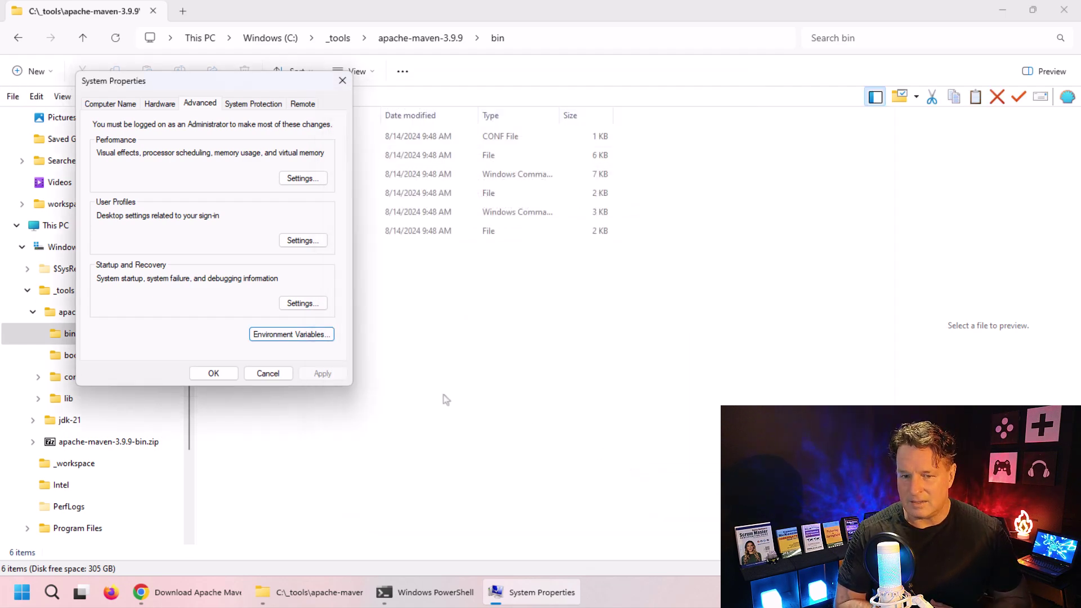
pyautogui.click(293, 334)
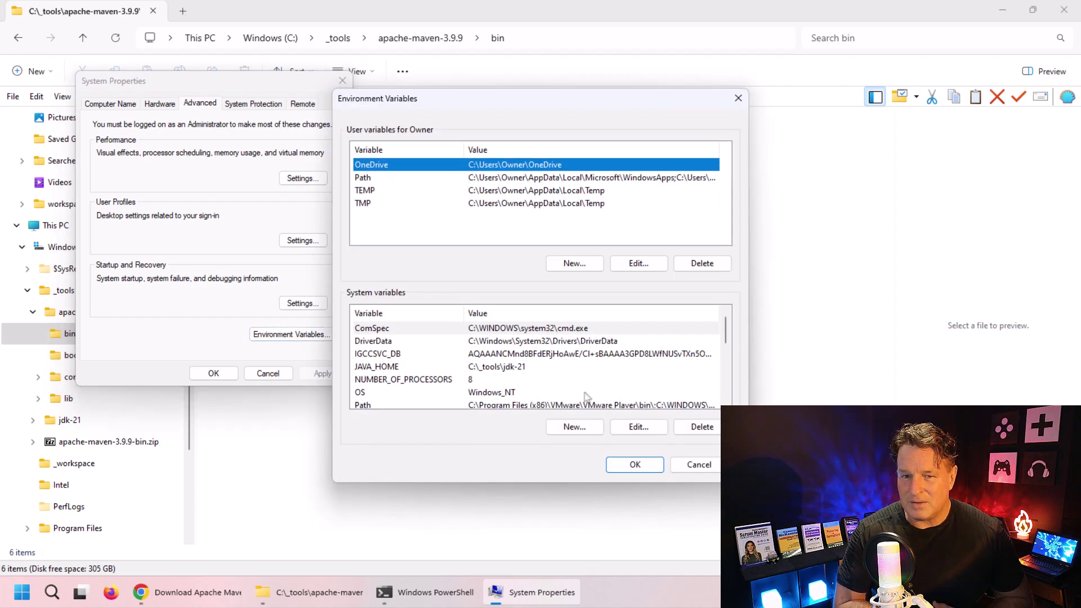
pyautogui.click(585, 430)
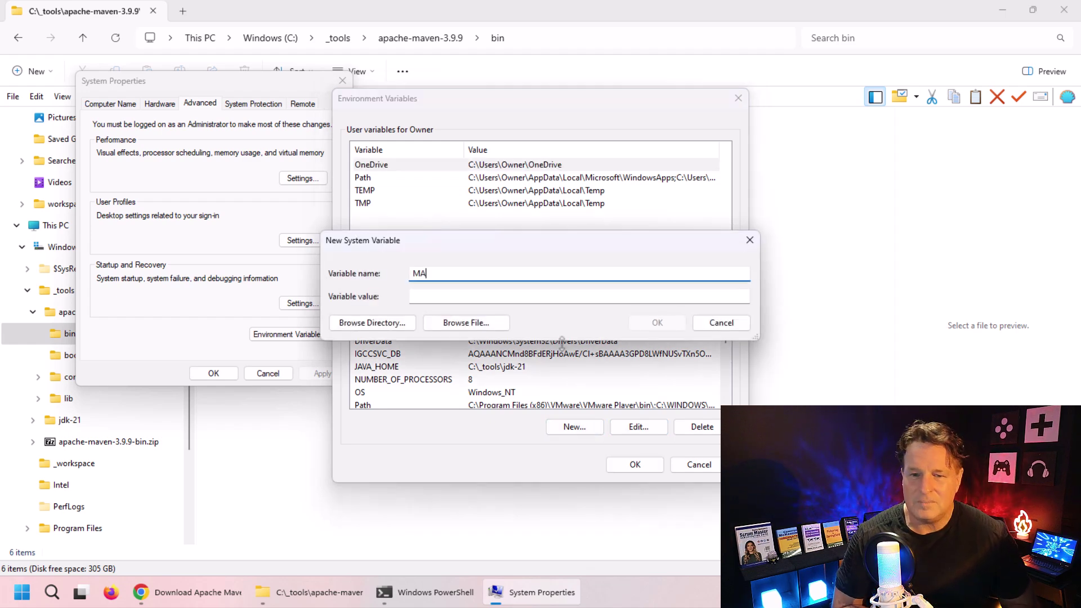
pyautogui.write('MAVE')
pyautogui.press('BackSpace')
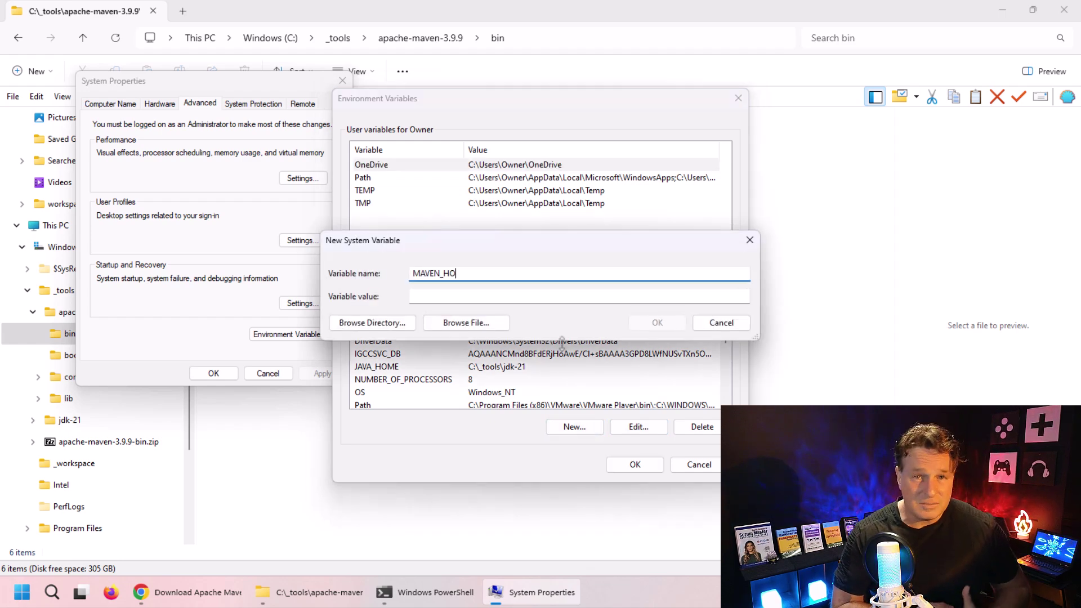
pyautogui.click(562, 297)
pyautogui.hotkey('ctrl', 'v')
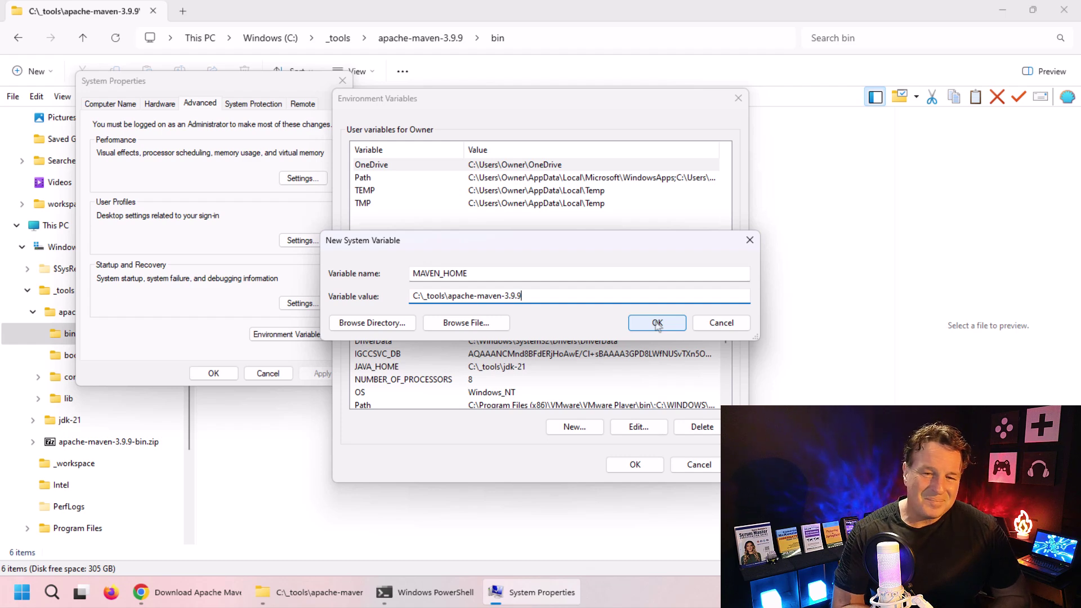
pyautogui.click(658, 324)
# Step: Add system variable M2_HOME = C:\_tools\apache-maven-3.9.9 and close Environment Variables with OK
pyautogui.click(584, 427)
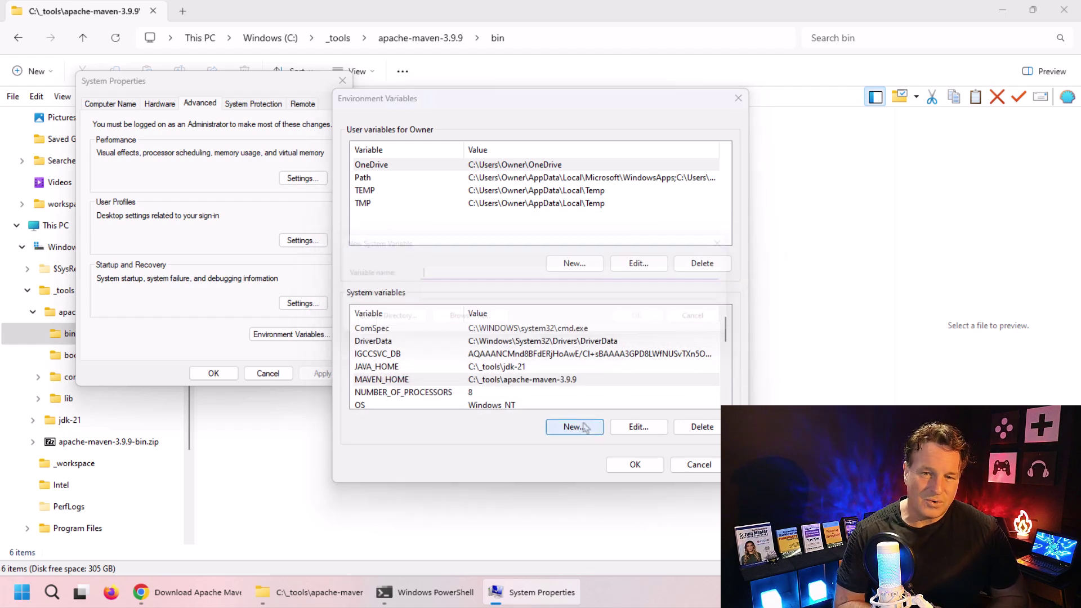
pyautogui.write('M2')
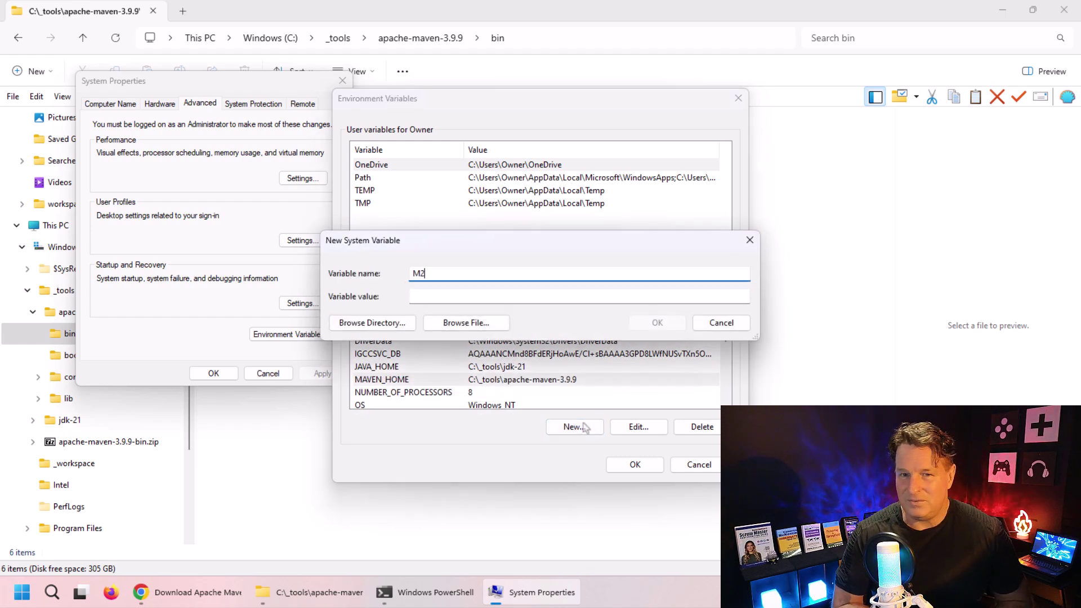
pyautogui.write('_HOME')
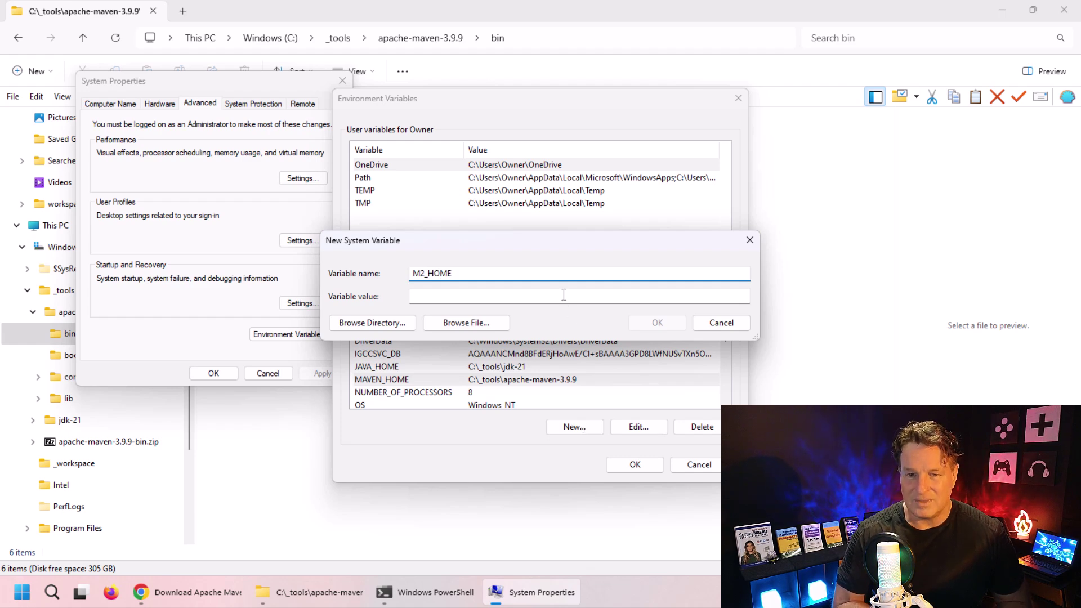
pyautogui.click(564, 296)
pyautogui.write('C:\\_tools\\apache-maven-3.9.9\\bin')
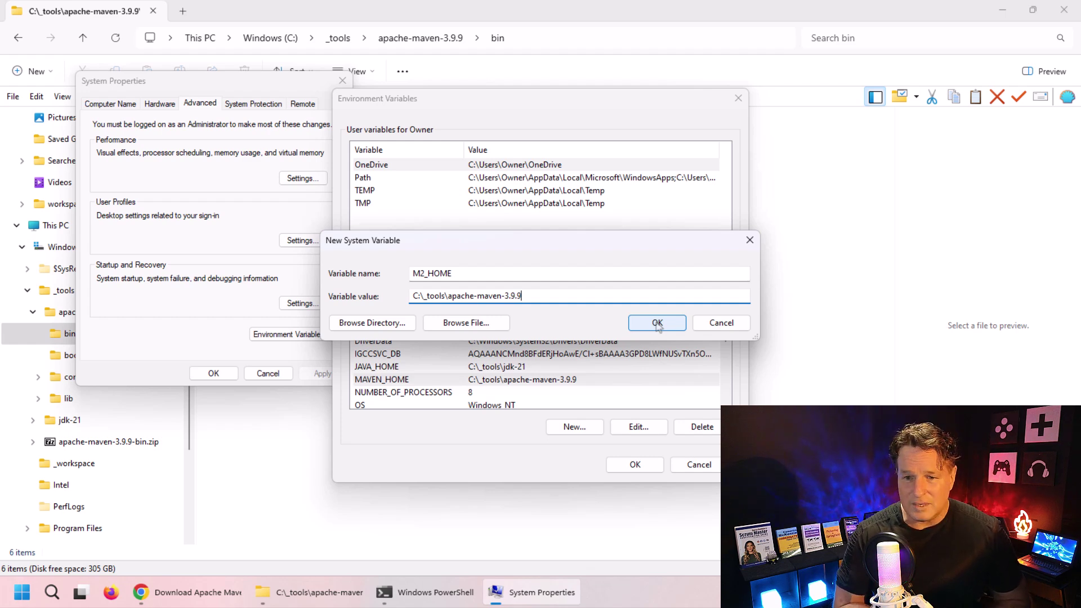
pyautogui.click(658, 324)
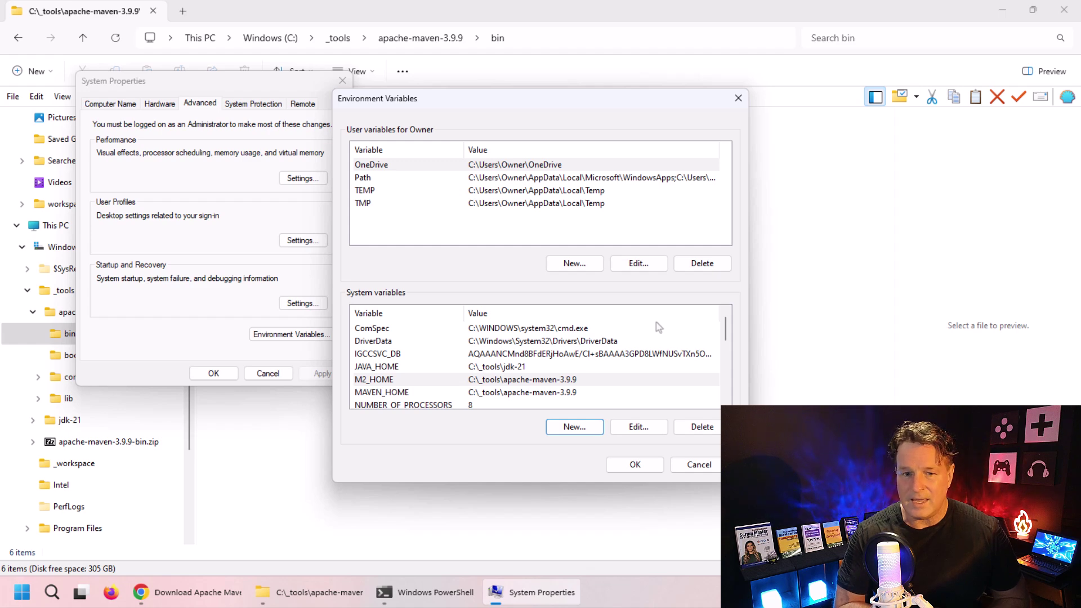
pyautogui.click(636, 465)
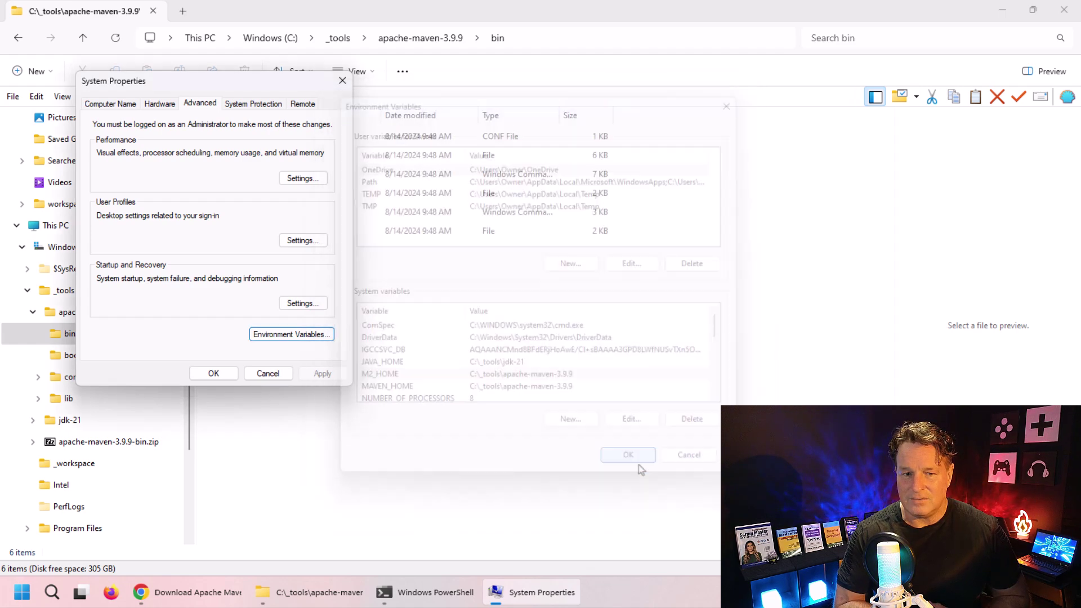
# Step: Close System Properties, open a new Command Prompt and run mvn --version, showing Maven 3.9.9
pyautogui.click(213, 373)
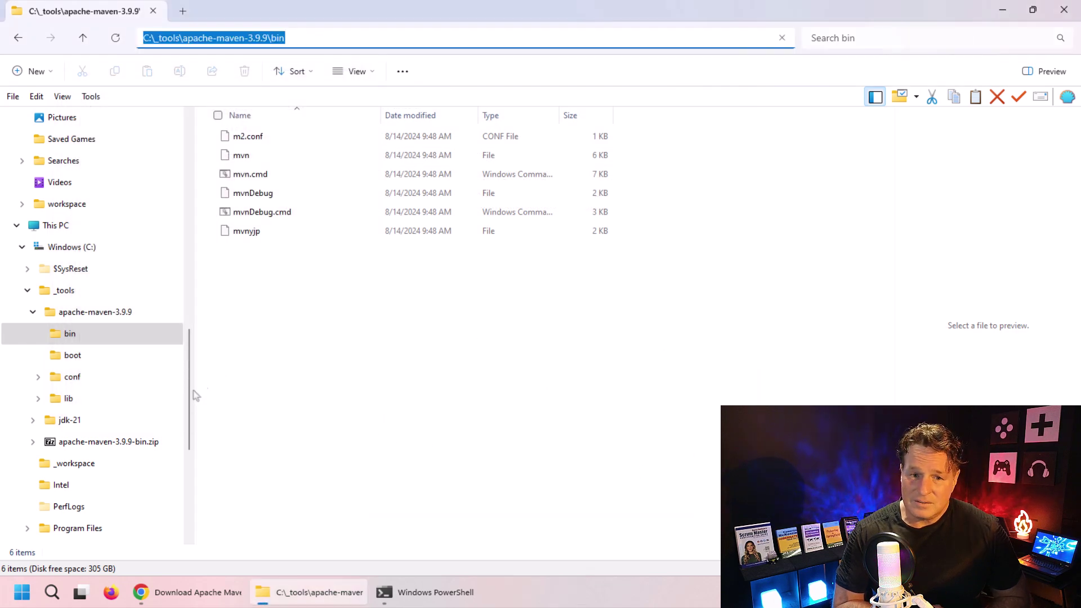
pyautogui.click(22, 593)
pyautogui.write('cmd')
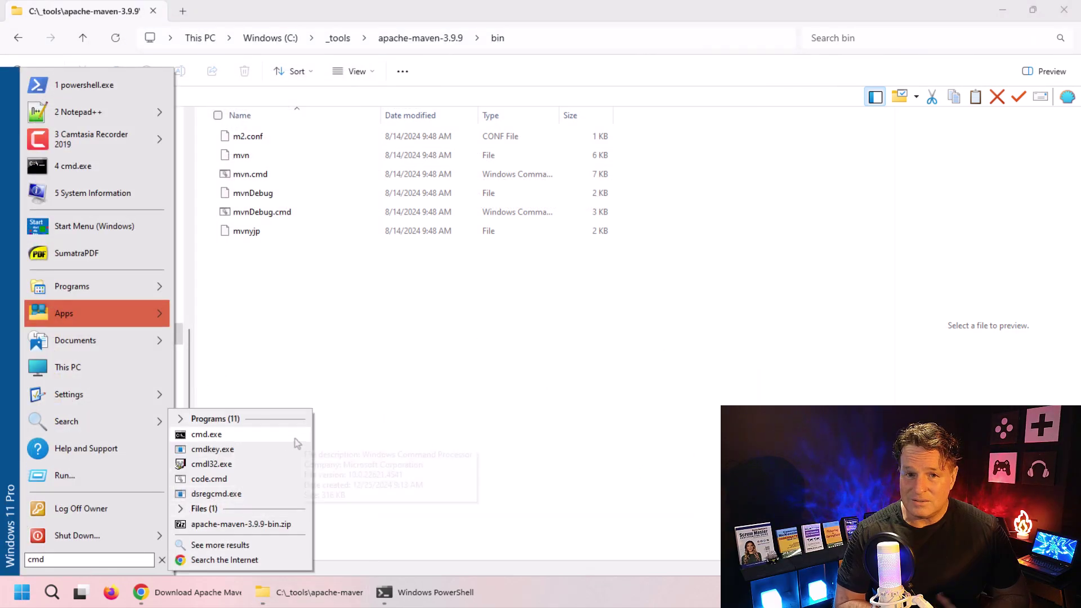
pyautogui.click(295, 438)
pyautogui.write('mvn ')
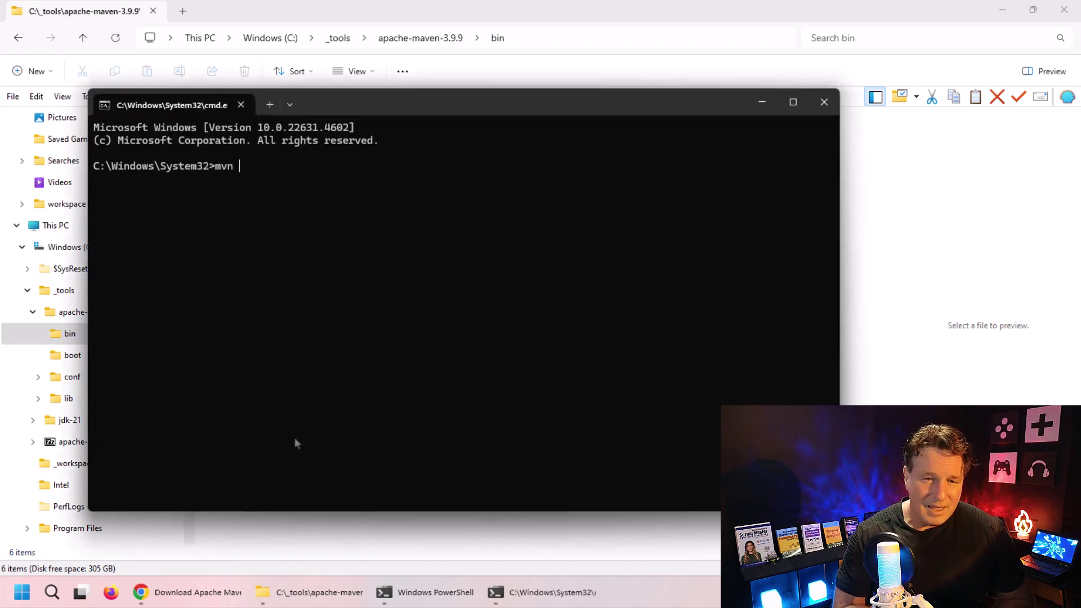
pyautogui.write('--version')
pyautogui.press('Return')
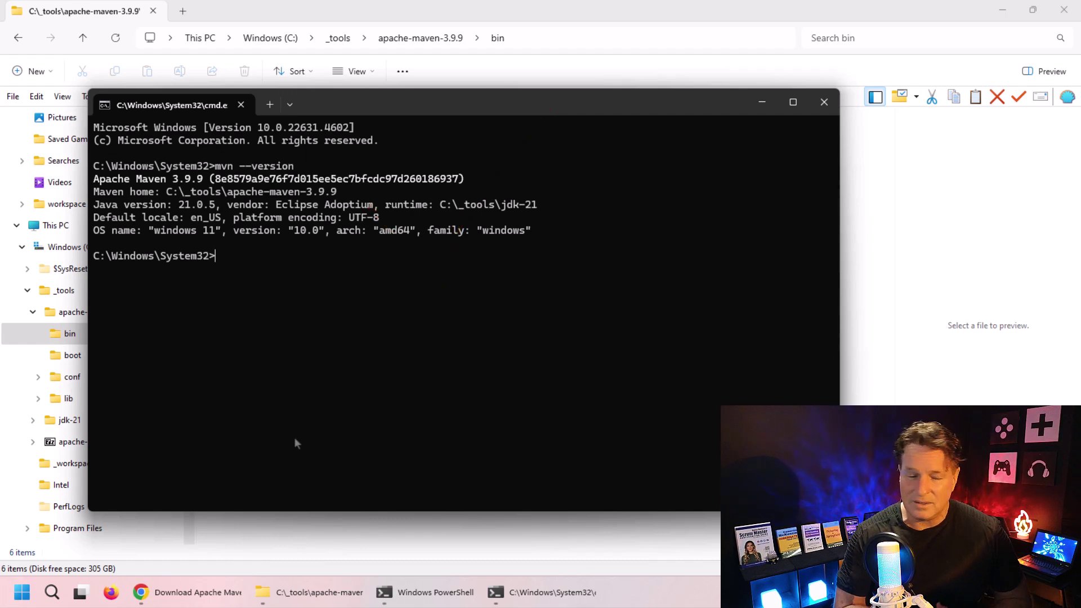
# Step: Run echo %MAVEN_HOME% to confirm it prints C:\_tools\apache-maven-3.9.9
pyautogui.write('echo ')
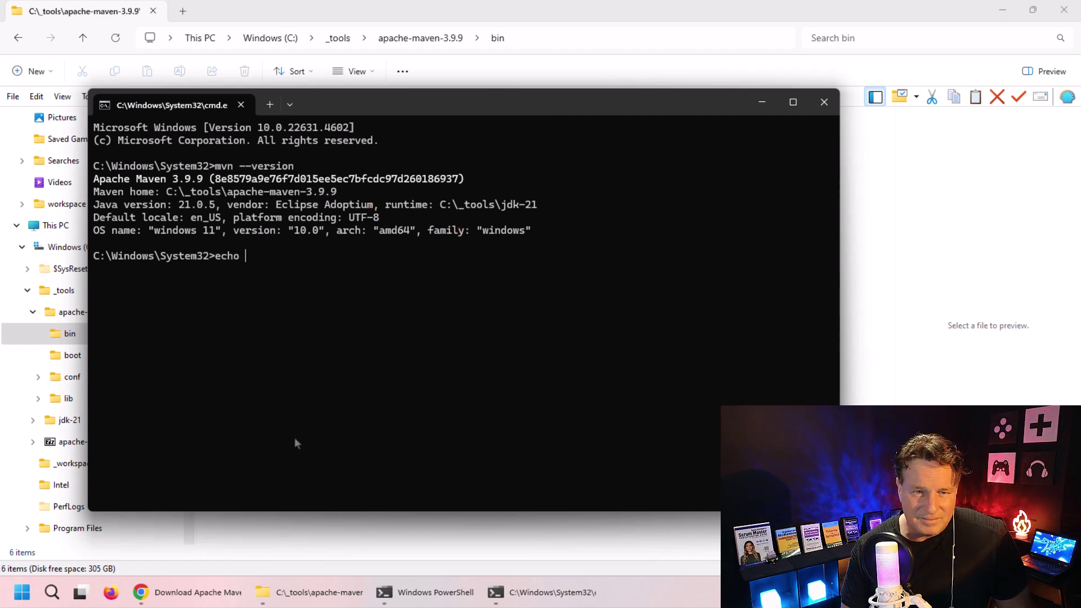
pyautogui.write('%')
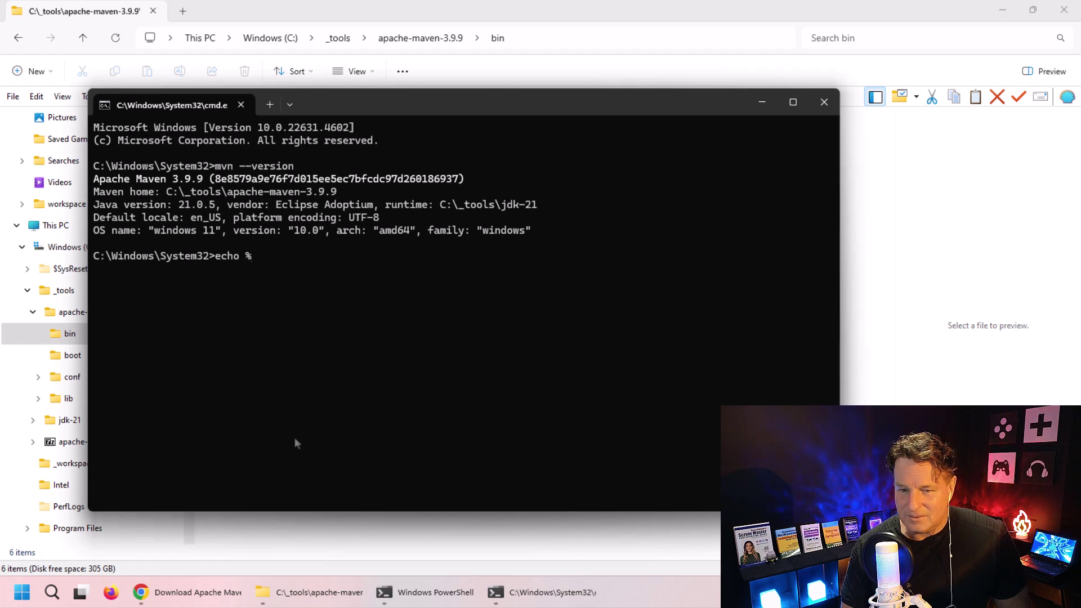
pyautogui.write('MAVEN_HOME')
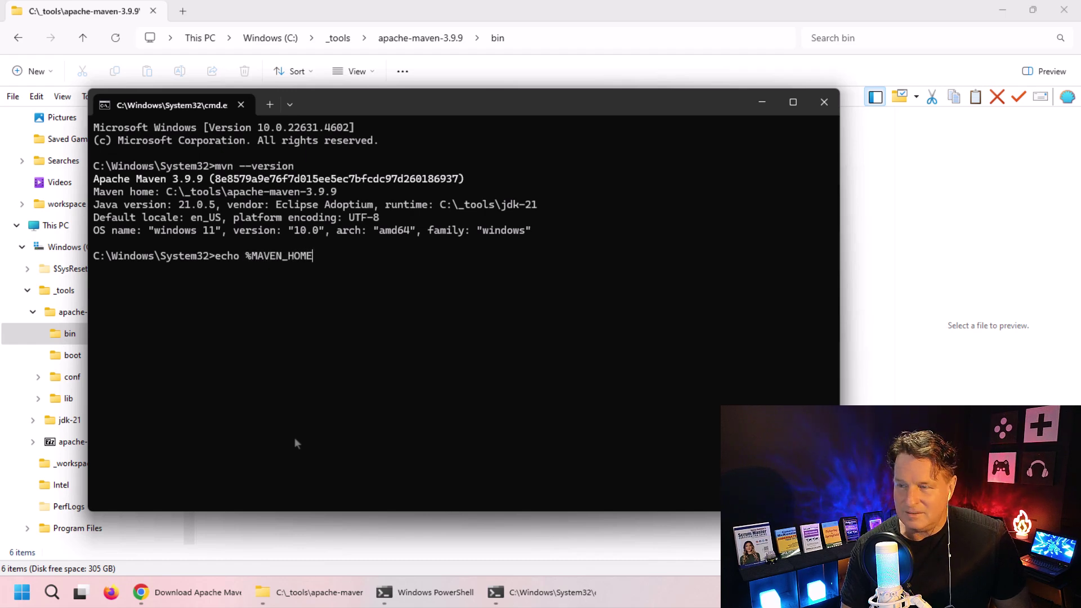
pyautogui.write('%')
pyautogui.press('Return')
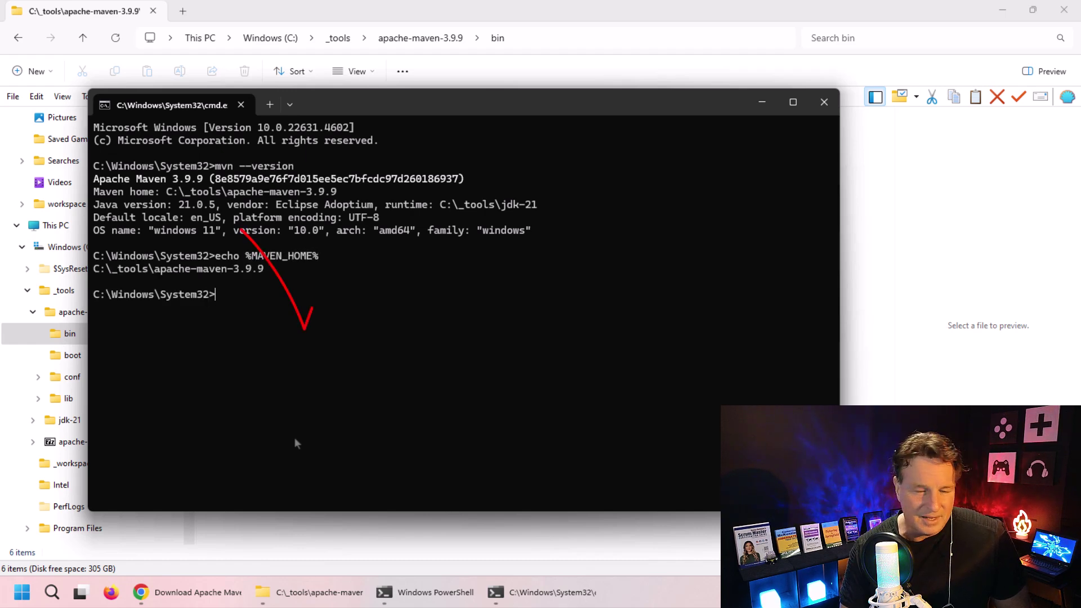